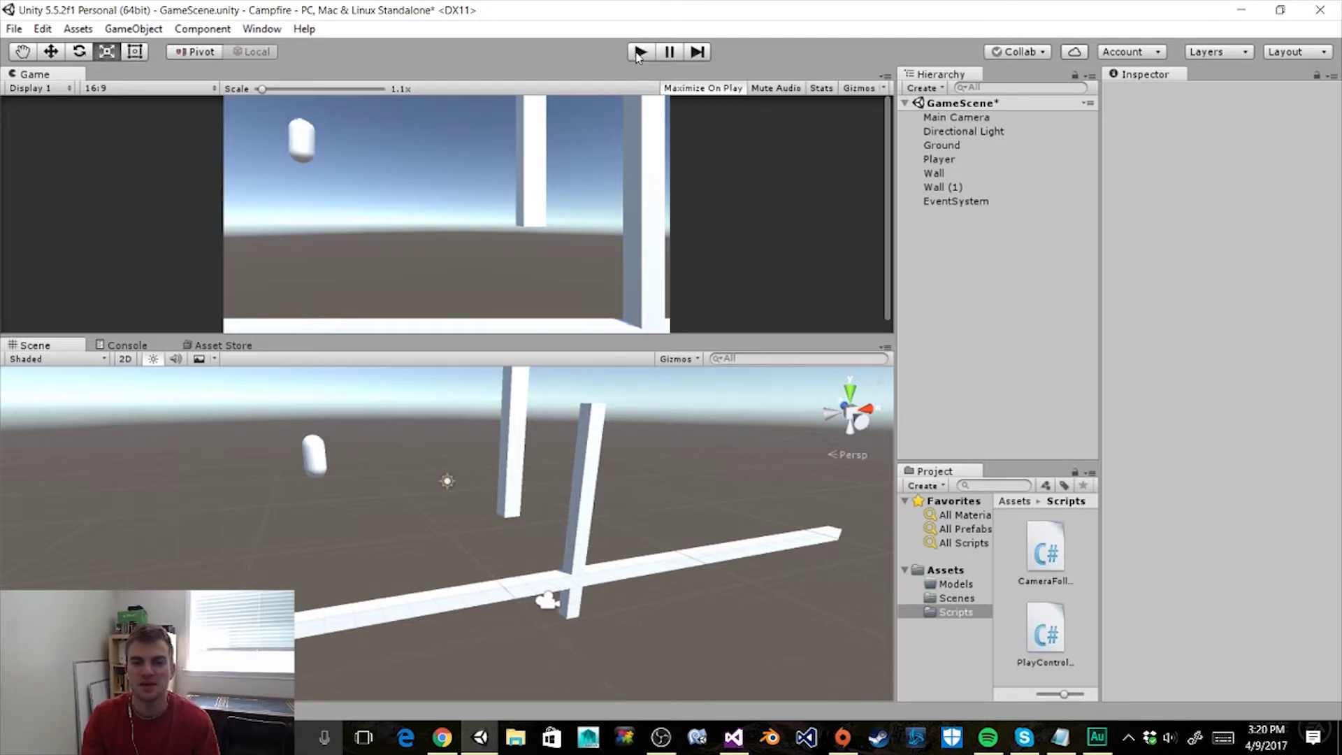
Step: Enter play mode on GameScene to try the level
{"action": "left_click", "coordinate": [638, 52]}
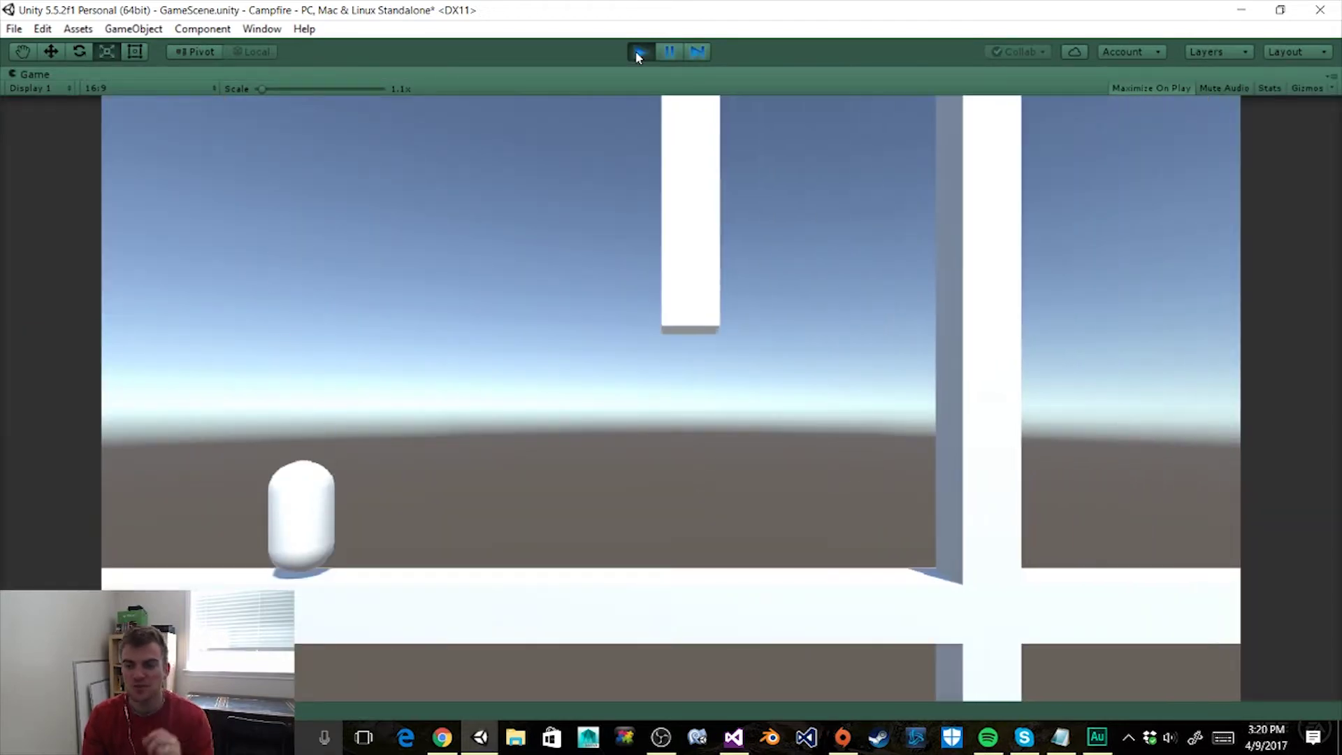
Step: Move the player capsule around in the Game view, then exit play mode
{"action": "left_click", "coordinate": [545, 271]}
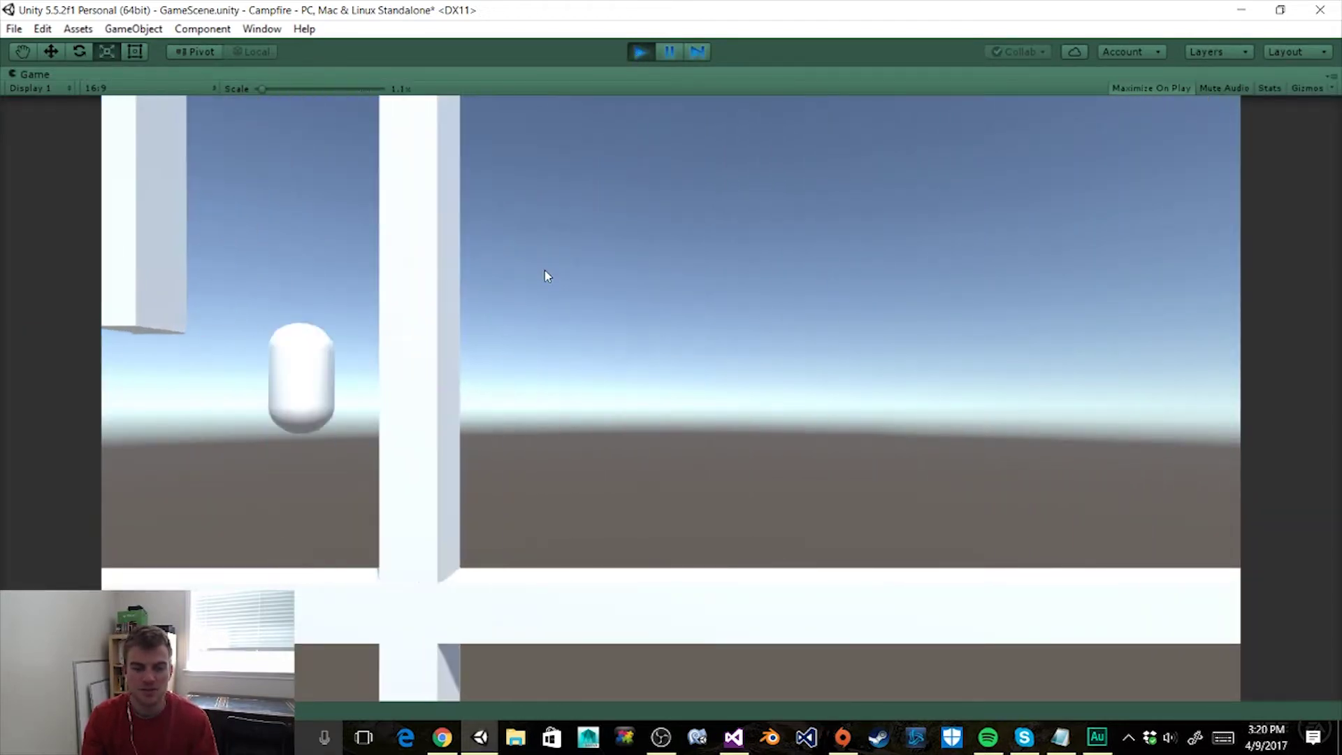
{"action": "left_click", "coordinate": [547, 275]}
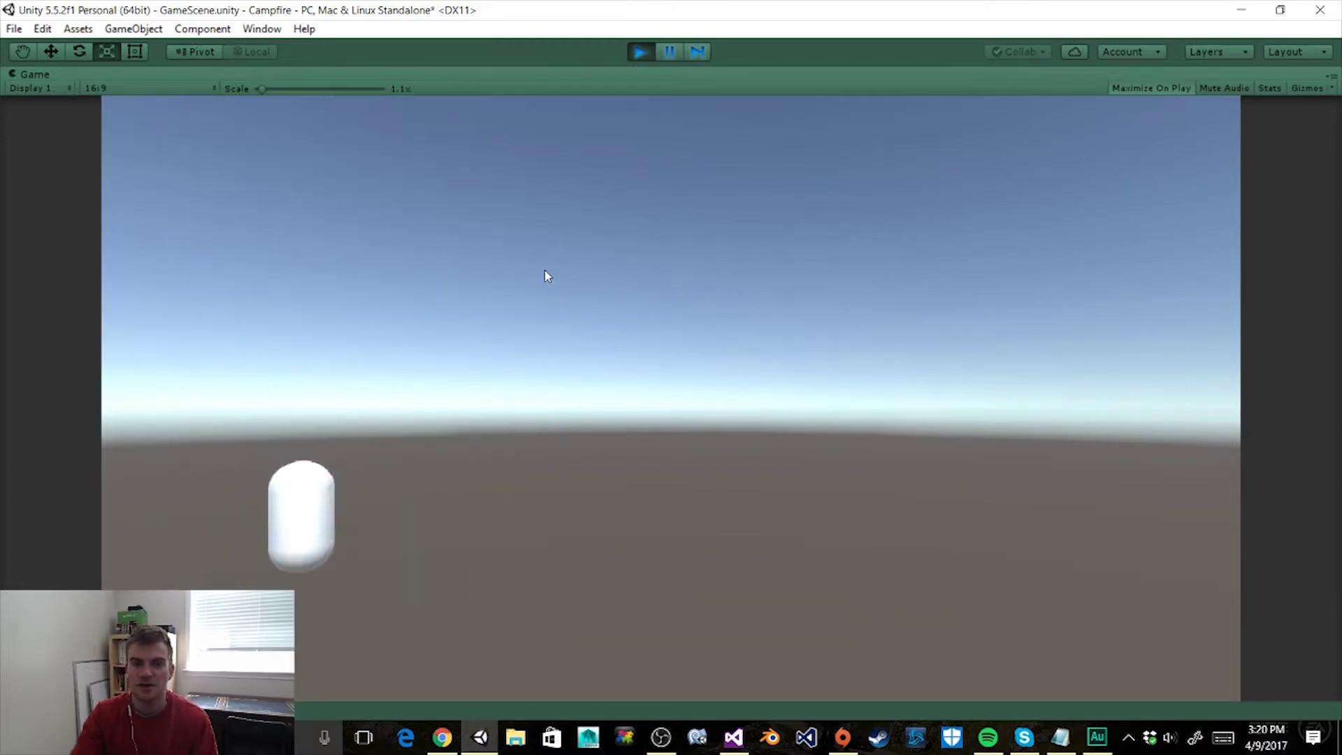
{"action": "left_click", "coordinate": [647, 47]}
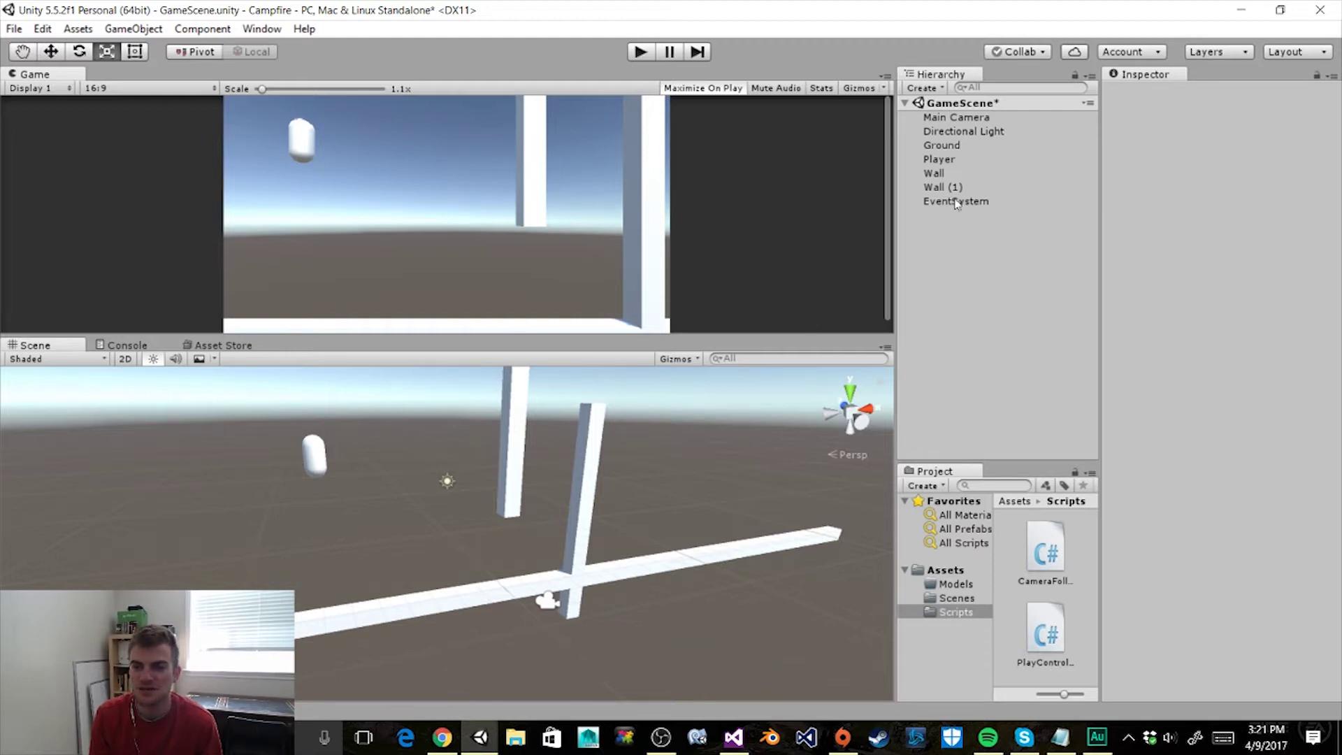
Step: Add a 3D Sphere object to the scene from the Hierarchy
{"action": "left_click", "coordinate": [935, 88]}
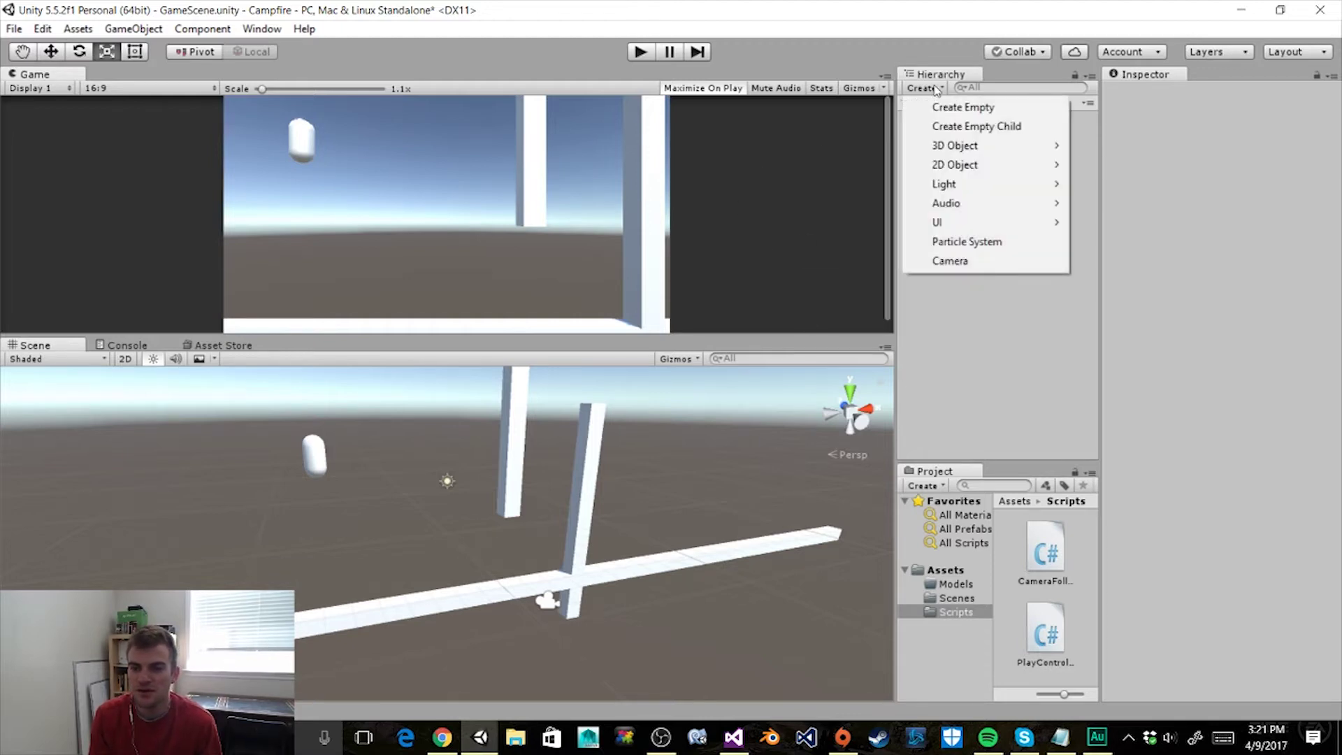
{"action": "mouse_move", "coordinate": [937, 145]}
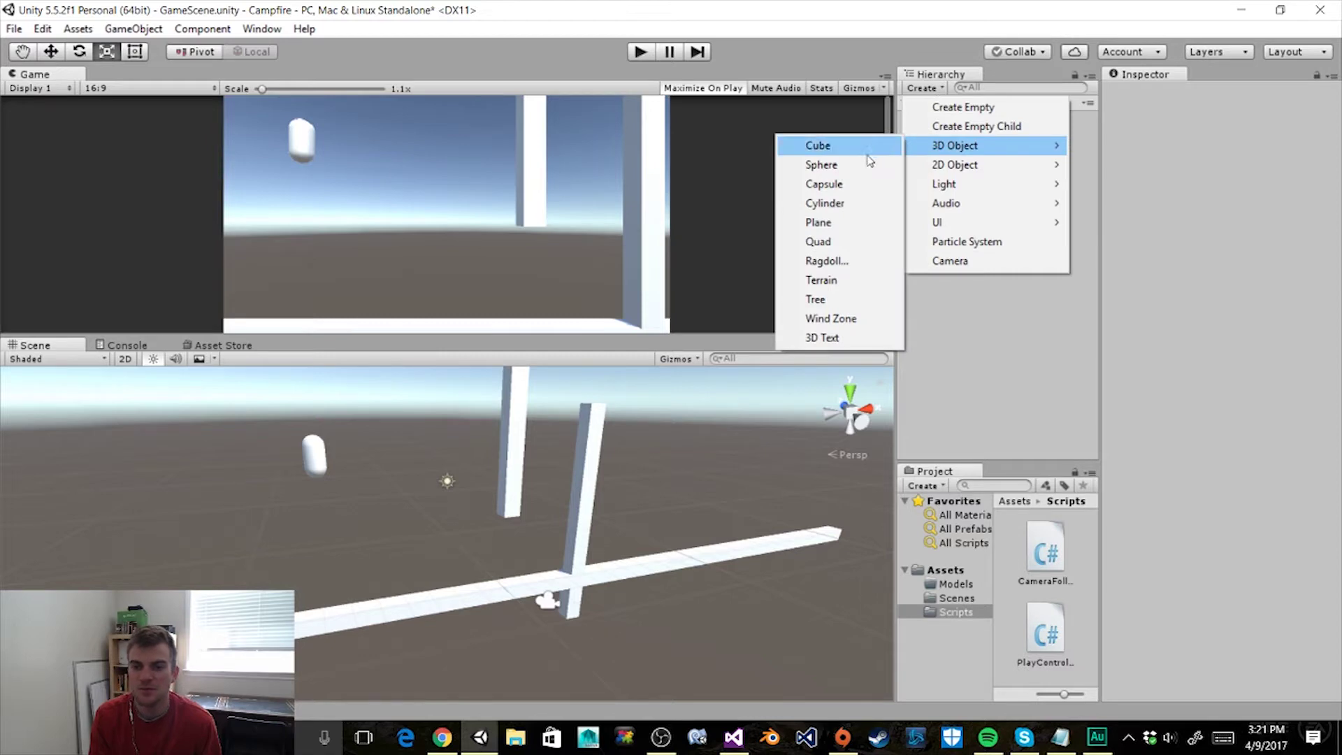
{"action": "left_click", "coordinate": [873, 164]}
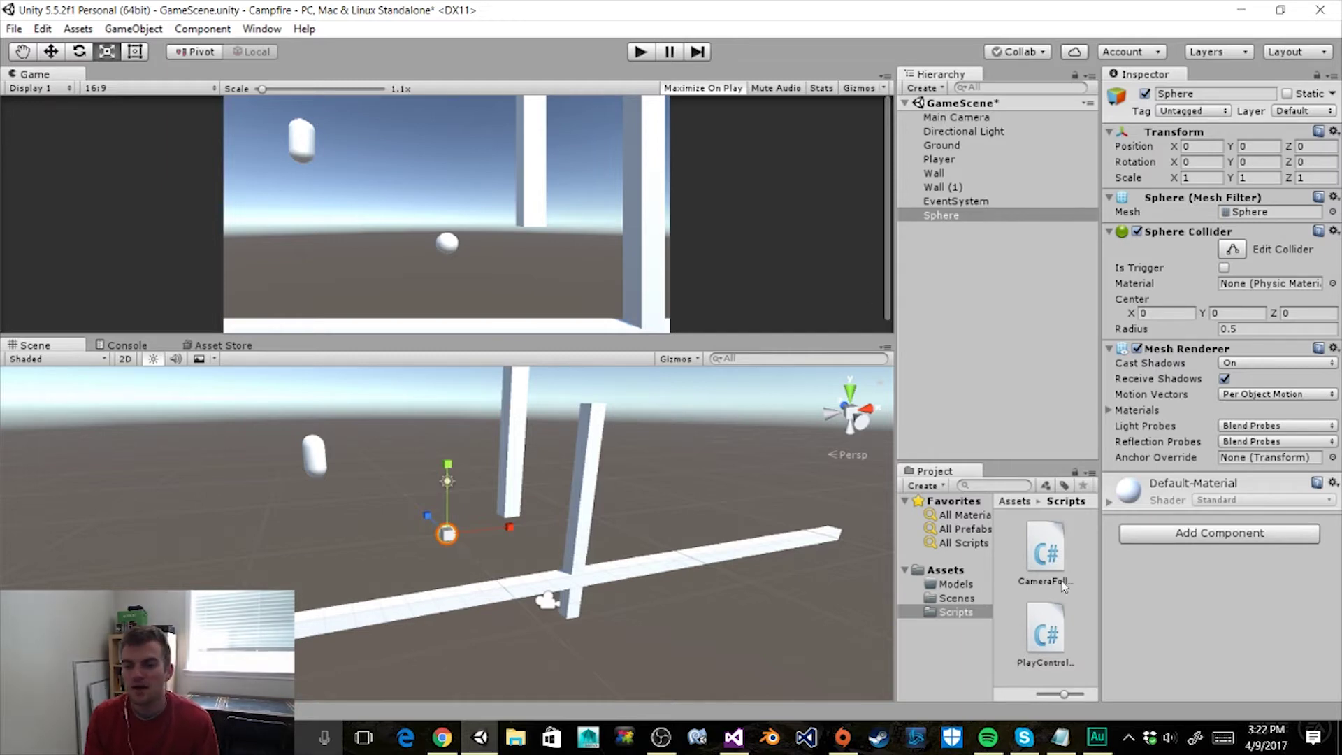
Step: Rename the new sphere to CoinPickup
{"action": "left_click", "coordinate": [934, 216]}
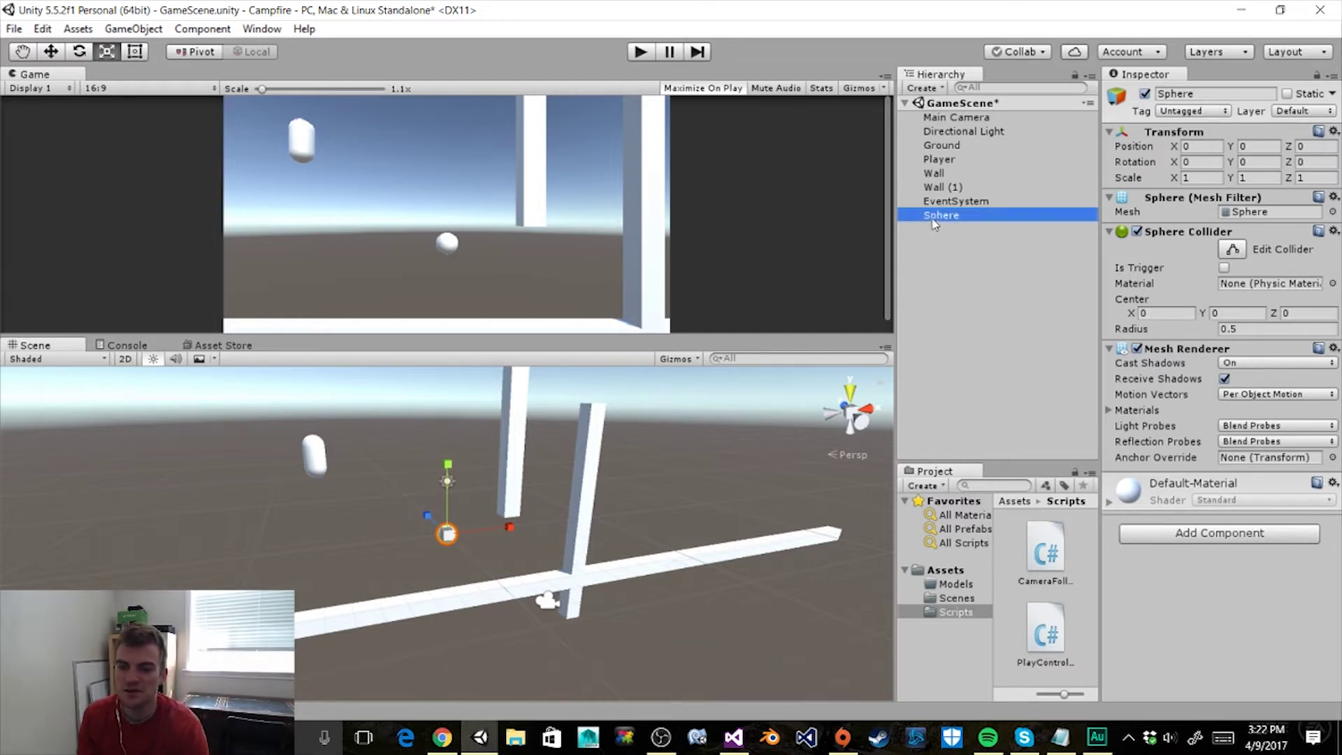
{"action": "left_click", "coordinate": [934, 216]}
{"action": "type", "text": "CoinPickup"}
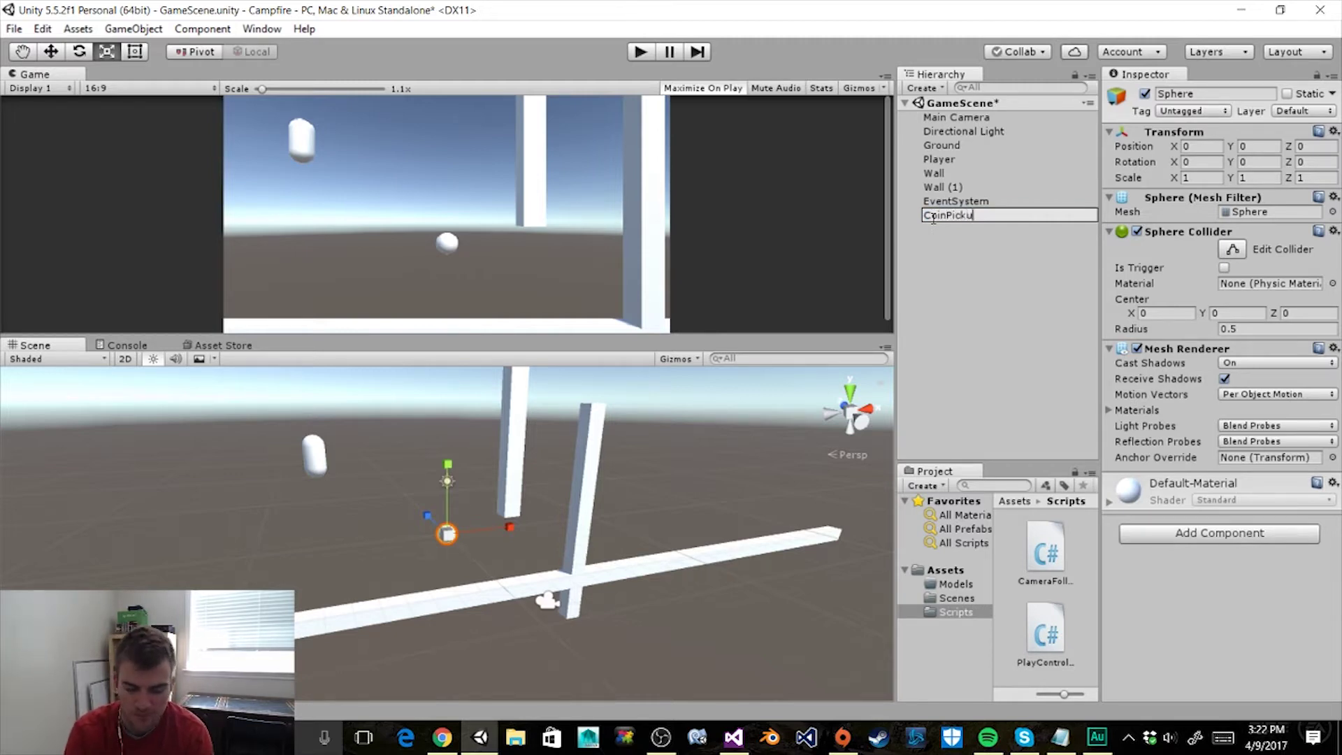
{"action": "key", "text": "Return"}
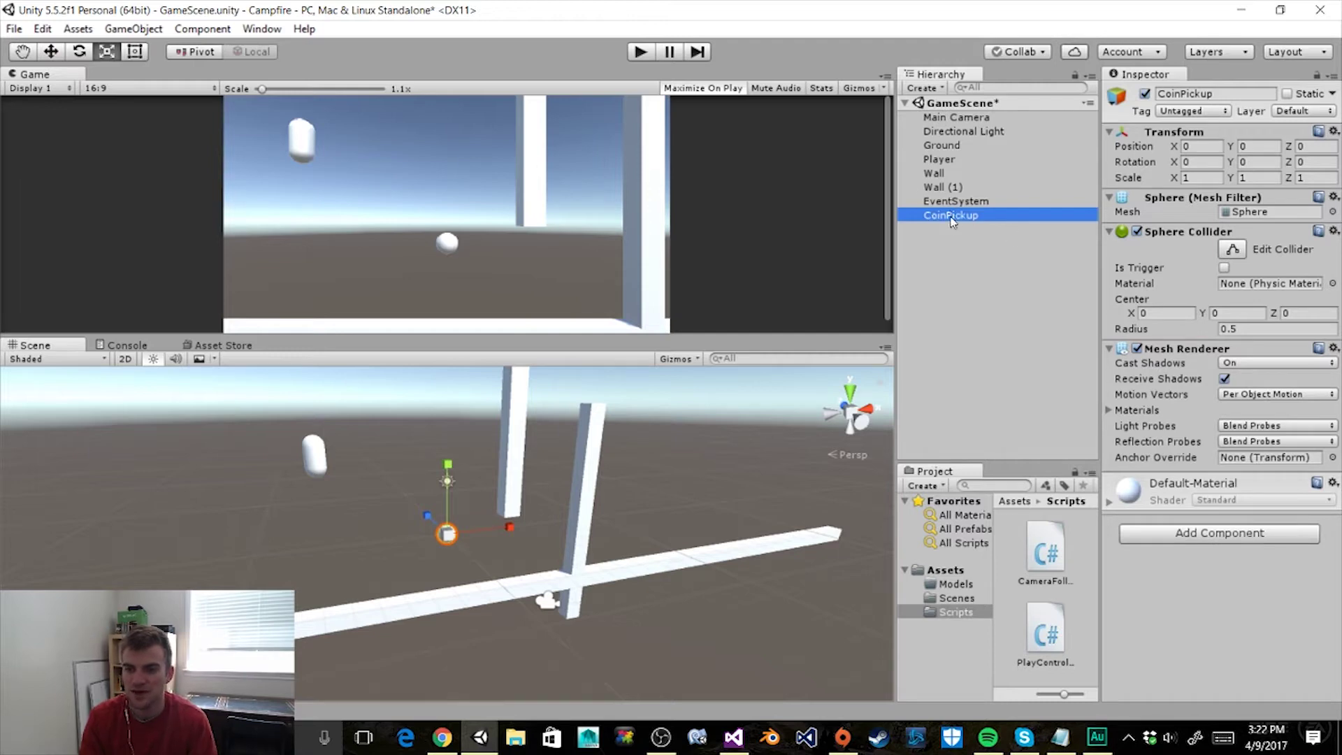
{"action": "left_click", "coordinate": [1194, 110]}
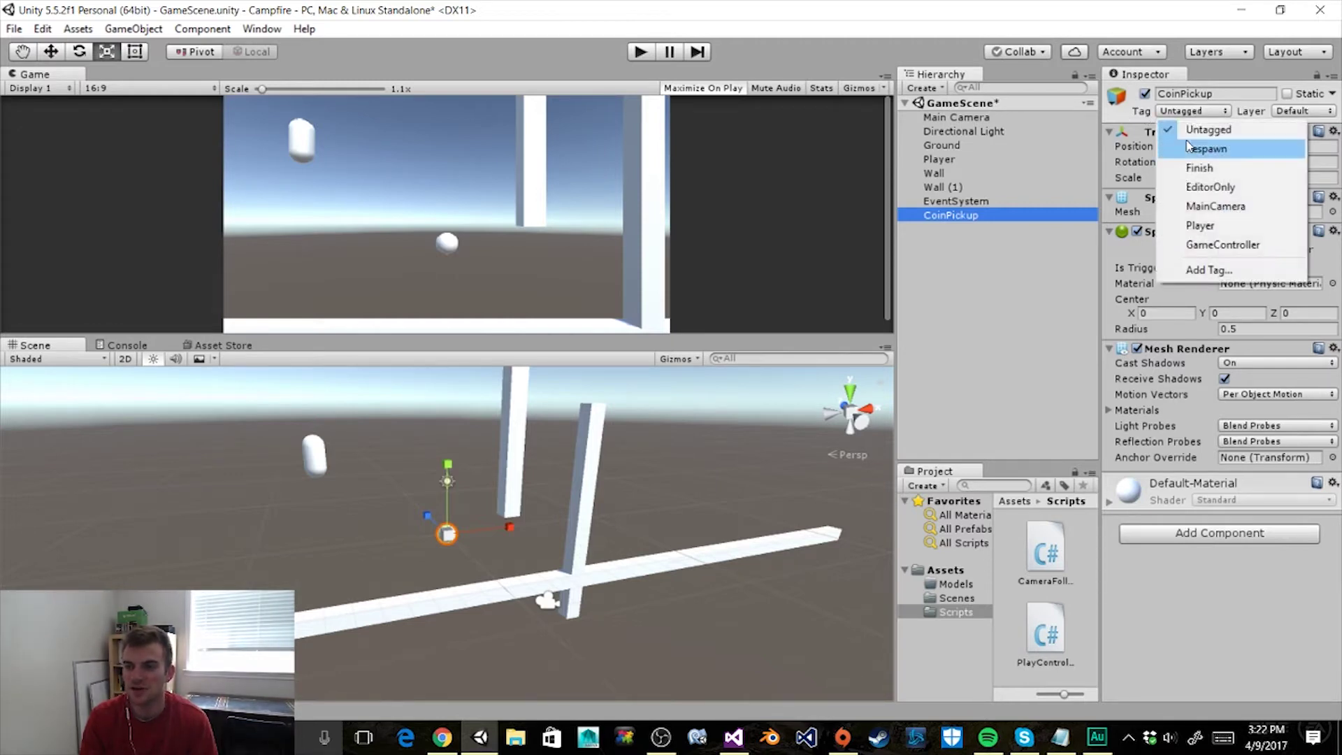
Step: Create a new tag named Coin in the Tags list
{"action": "left_click", "coordinate": [1194, 270]}
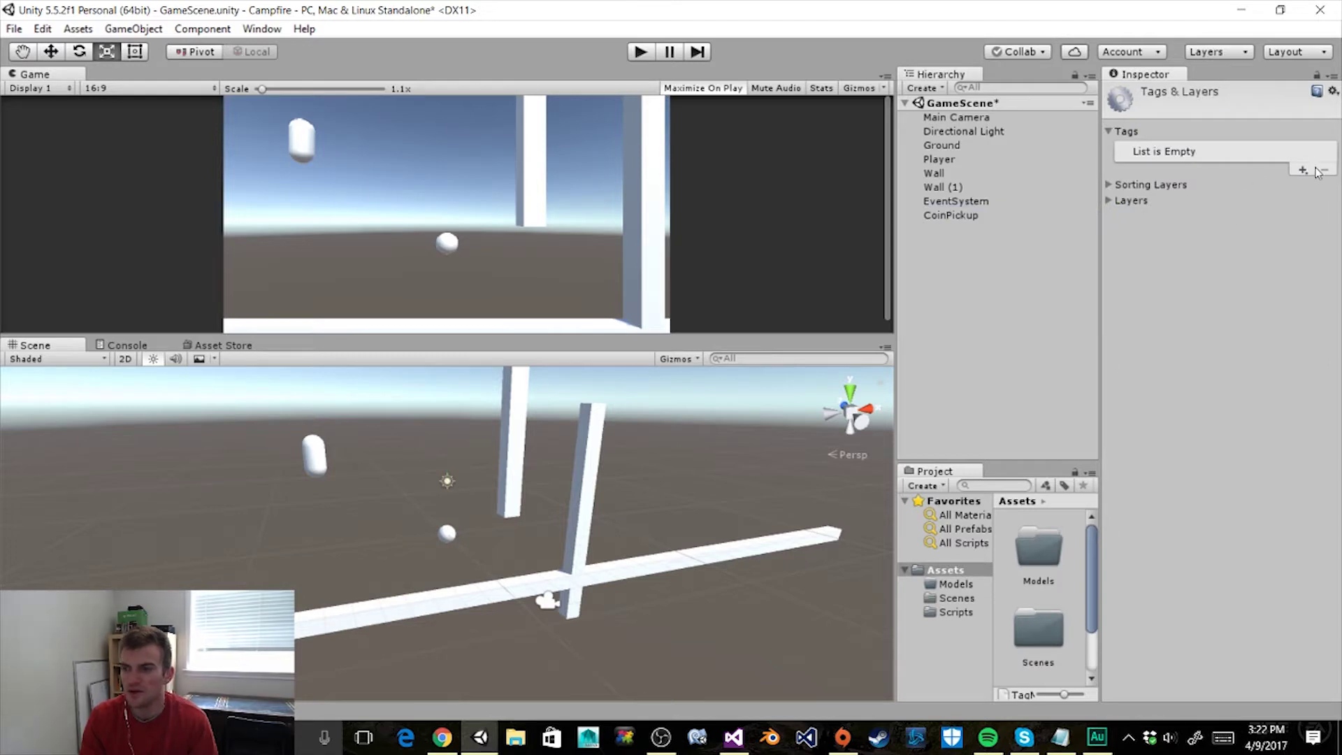
{"action": "left_click", "coordinate": [1303, 171]}
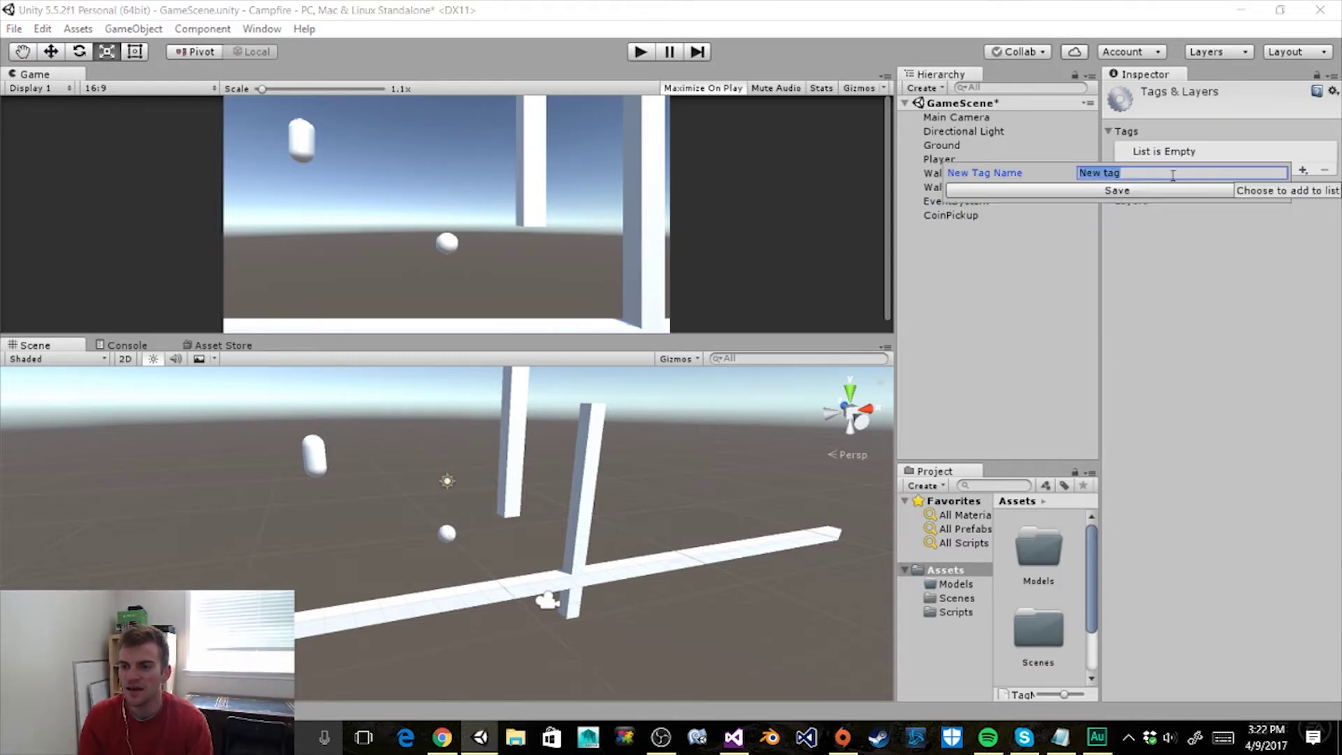
{"action": "type", "text": "C"}
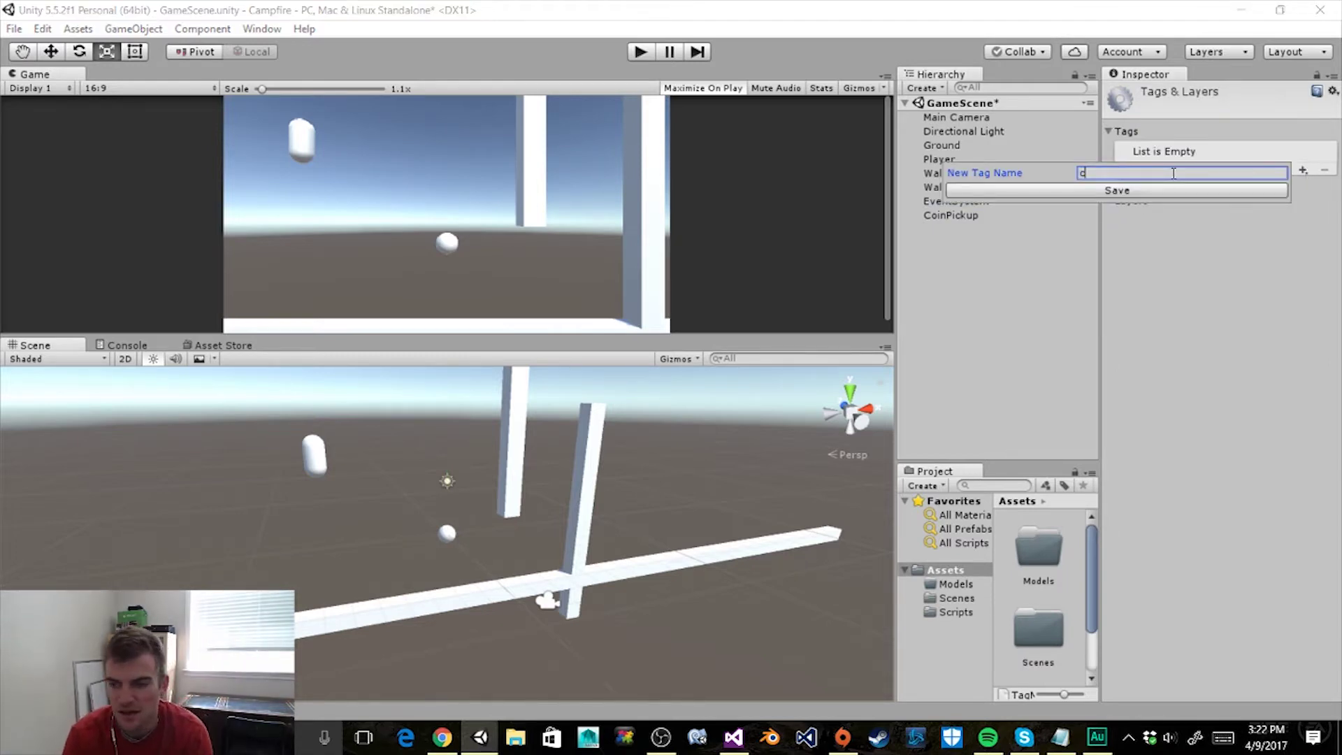
{"action": "type", "text": "oin"}
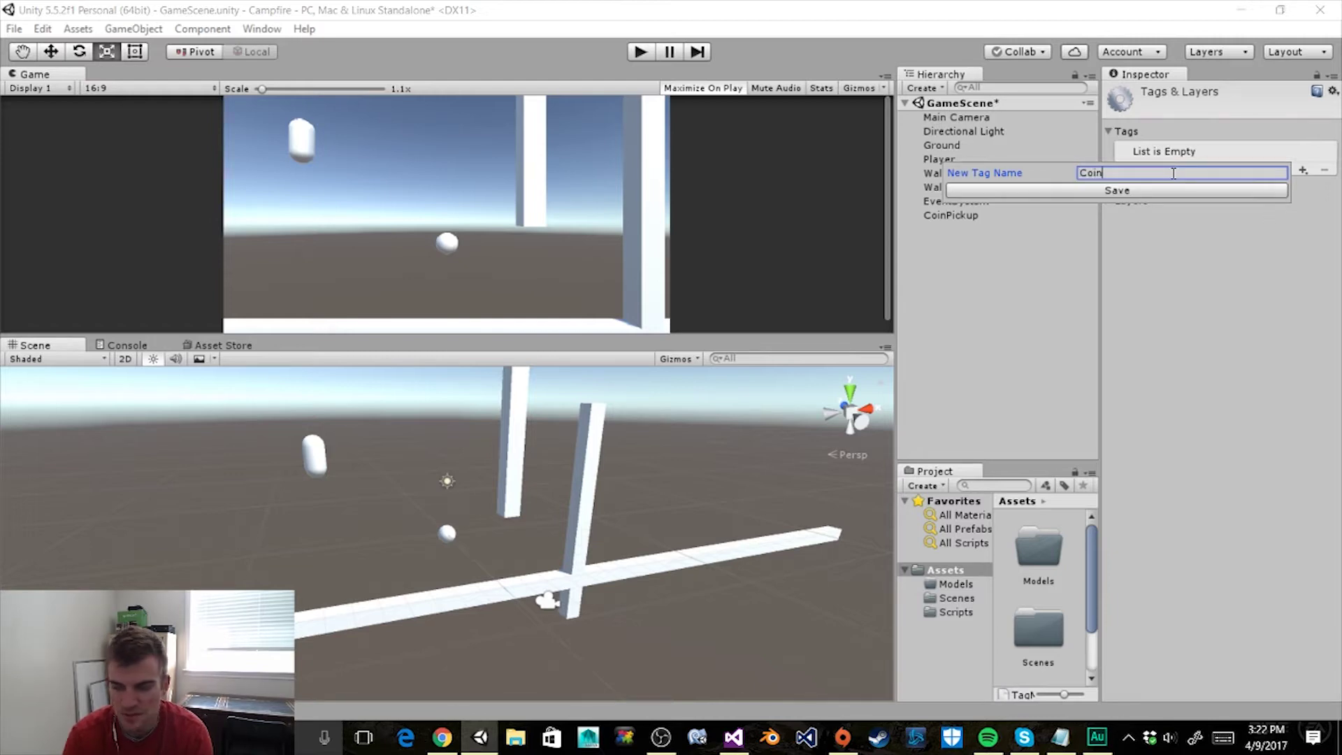
{"action": "left_click", "coordinate": [1135, 192]}
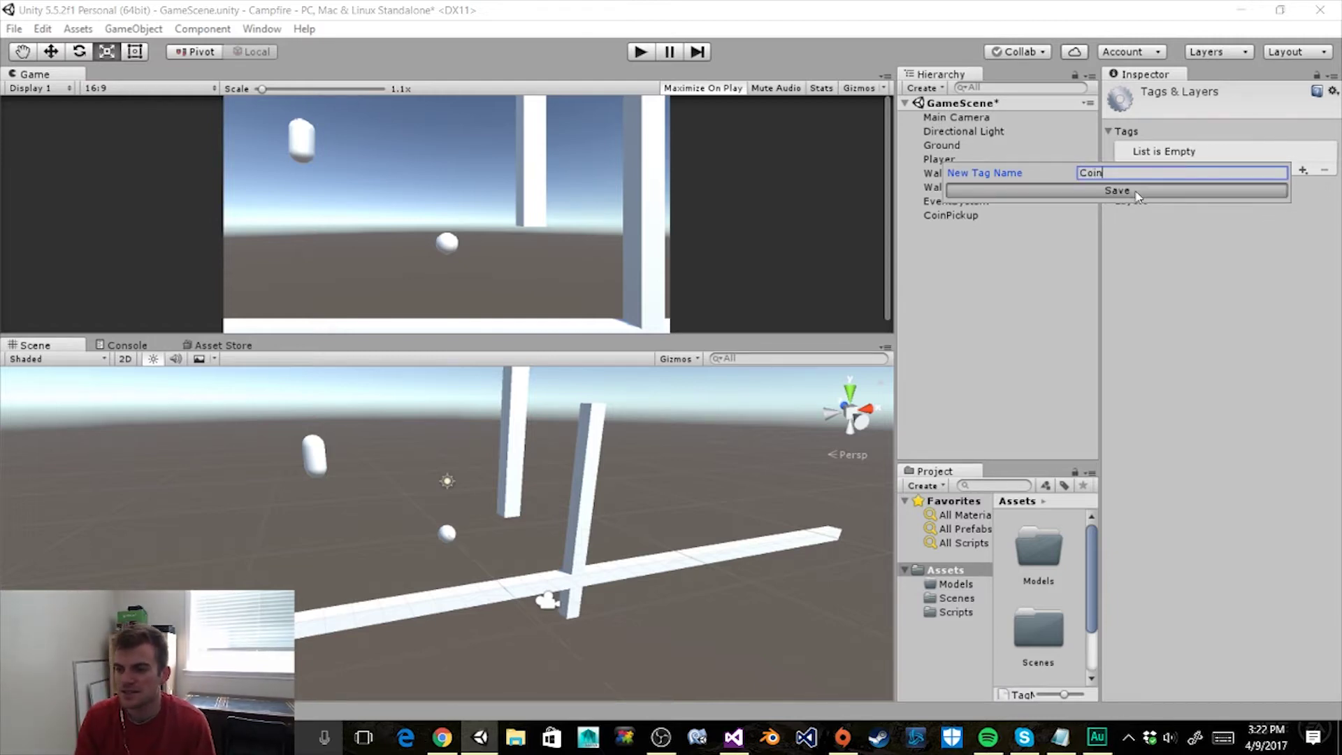
Step: Assign the Coin tag to the CoinPickup sphere
{"action": "left_click", "coordinate": [963, 217]}
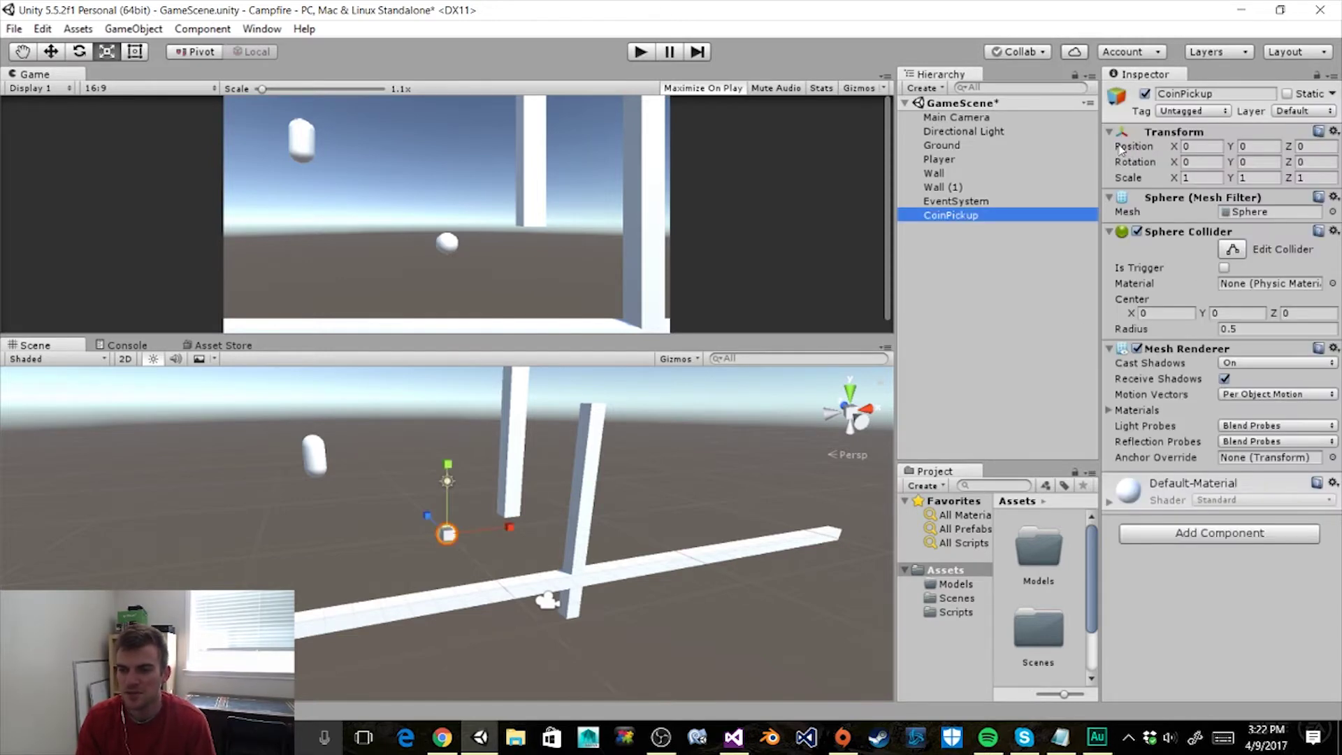
{"action": "left_click", "coordinate": [1192, 110]}
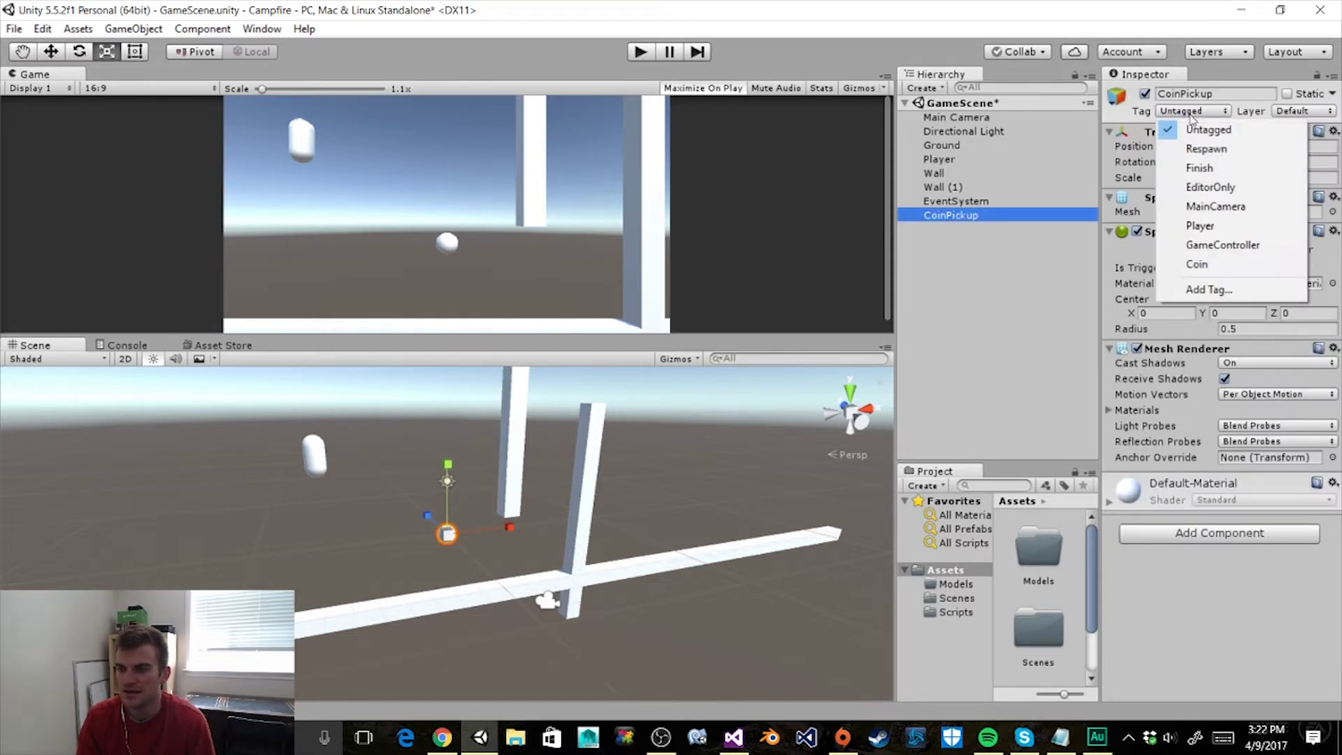
{"action": "left_click", "coordinate": [1191, 265]}
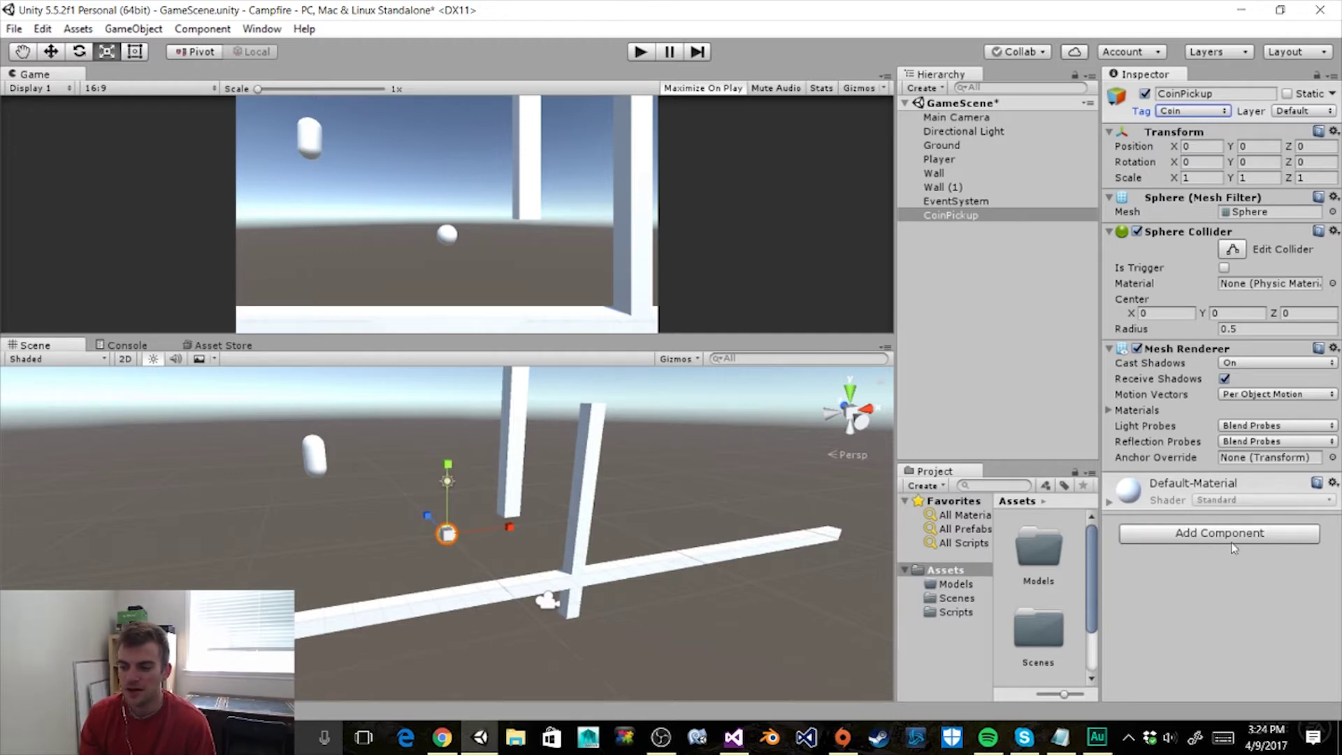
{"action": "left_click", "coordinate": [1207, 534]}
Step: Enable Is Trigger on CoinPickup's Sphere Collider without adding any Physics component
{"action": "key", "text": "BackSpace"}
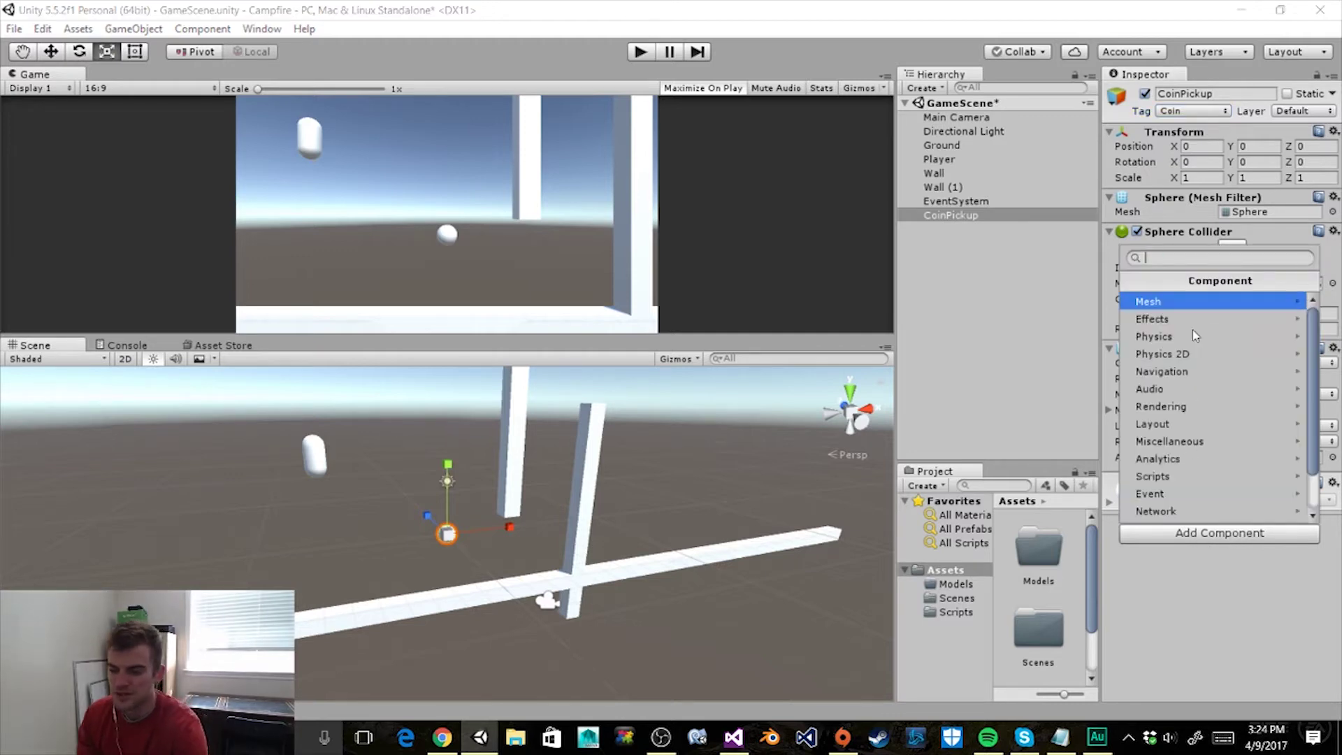
{"action": "left_click", "coordinate": [1154, 336]}
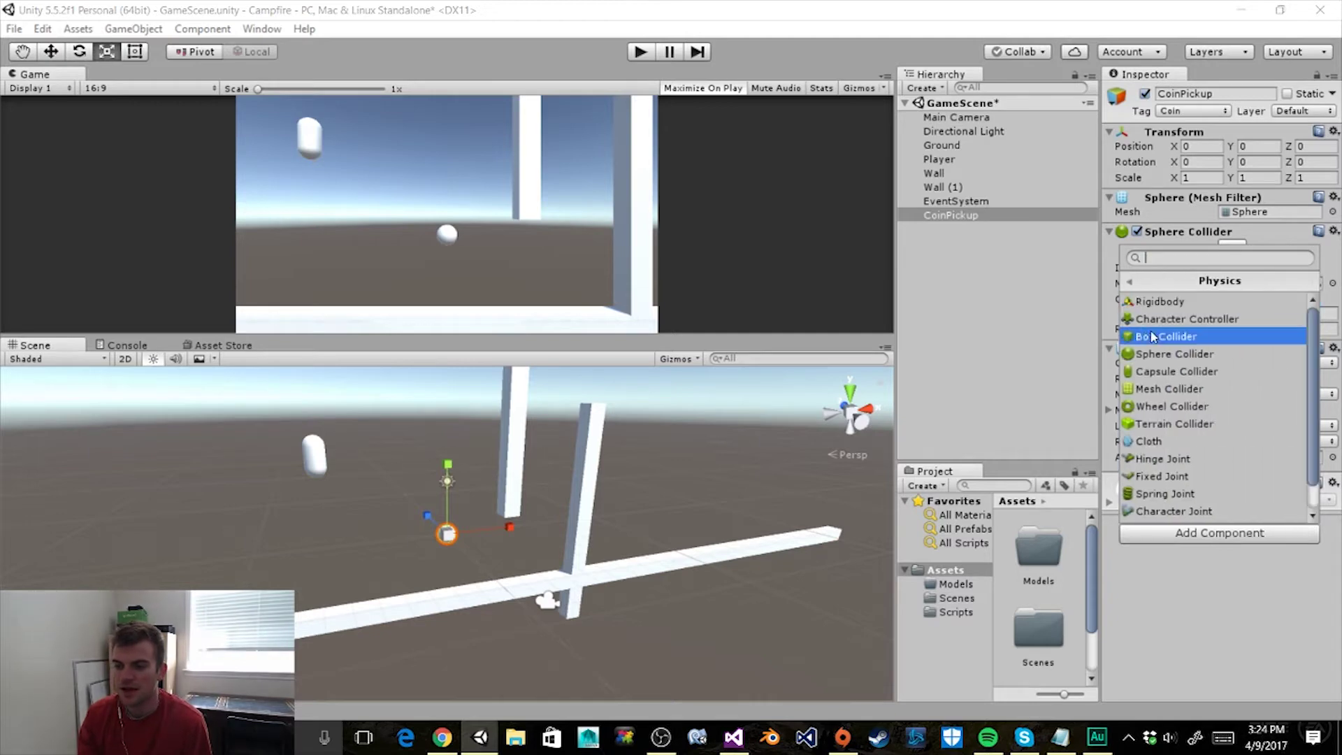
{"action": "key", "text": "Escape"}
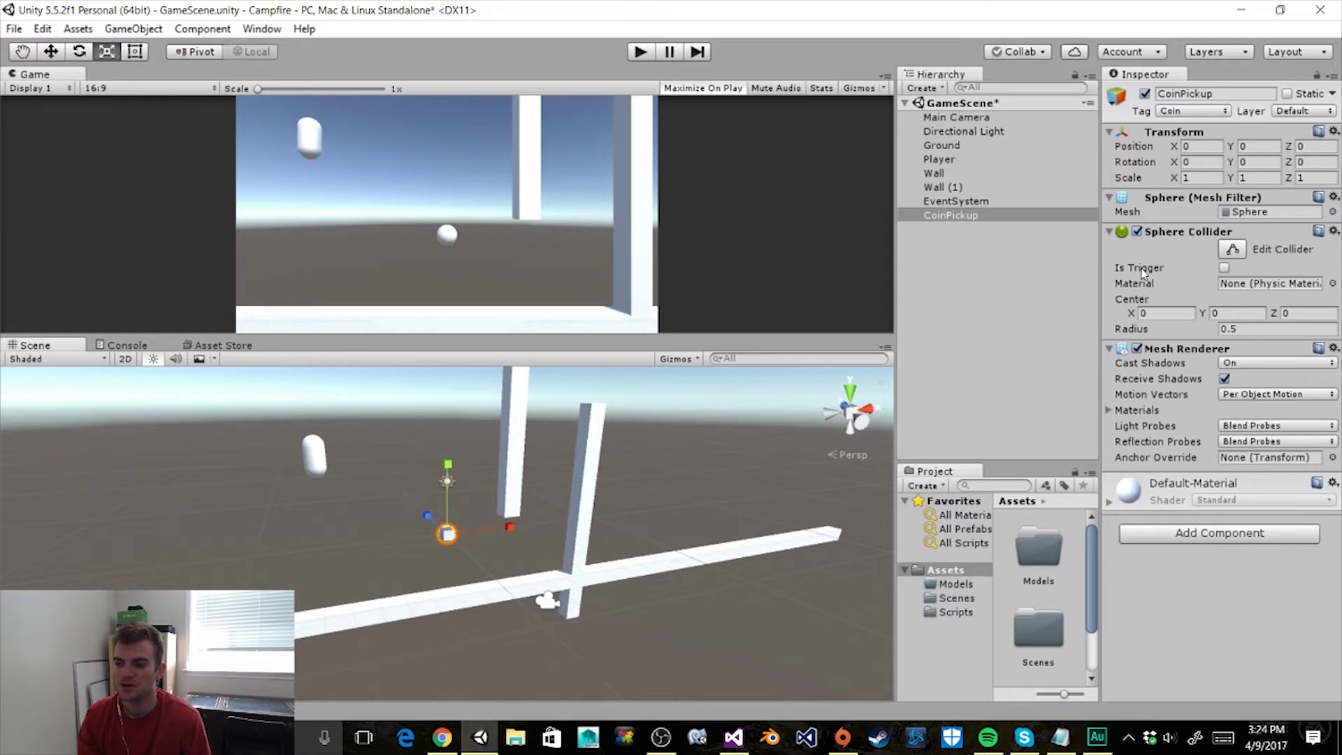
{"action": "left_click", "coordinate": [1224, 268]}
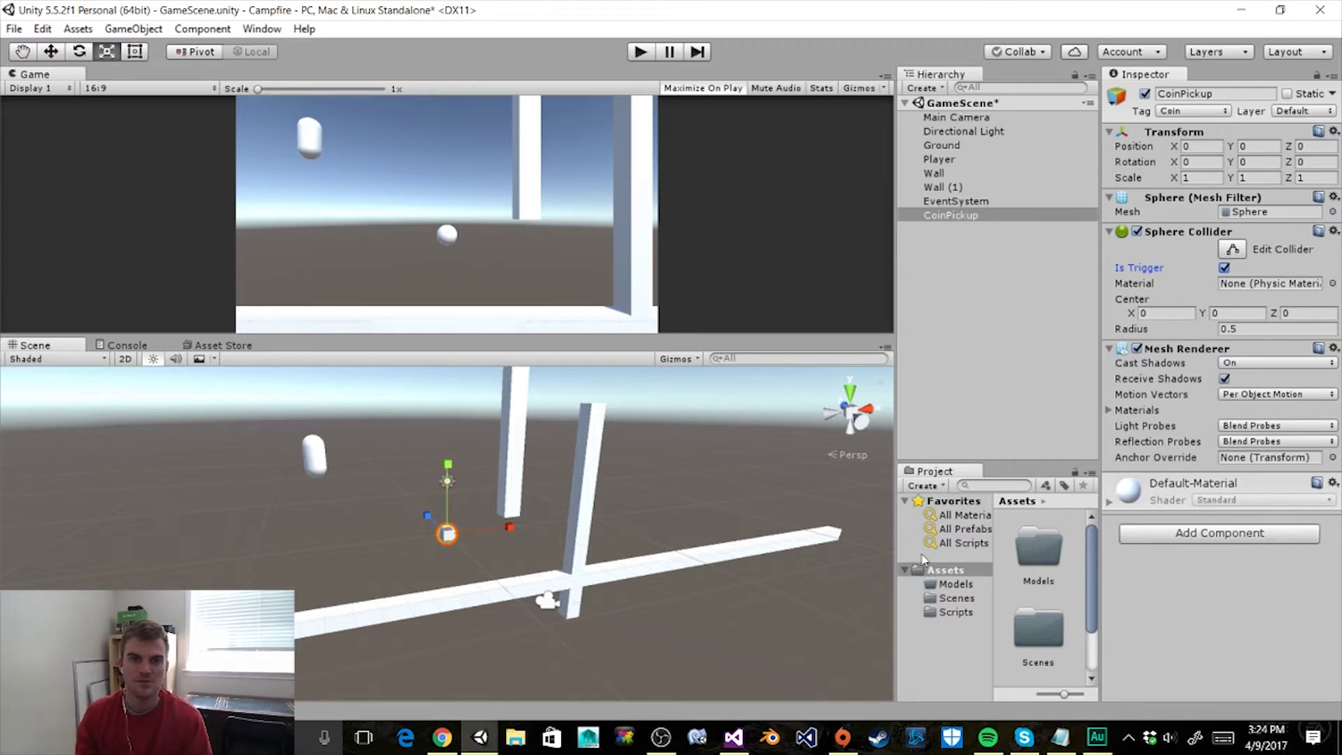
{"action": "left_click", "coordinate": [944, 575]}
Step: Create a Prefabs folder in Assets and drag CoinPickup into it as a prefab
{"action": "right_click", "coordinate": [944, 577]}
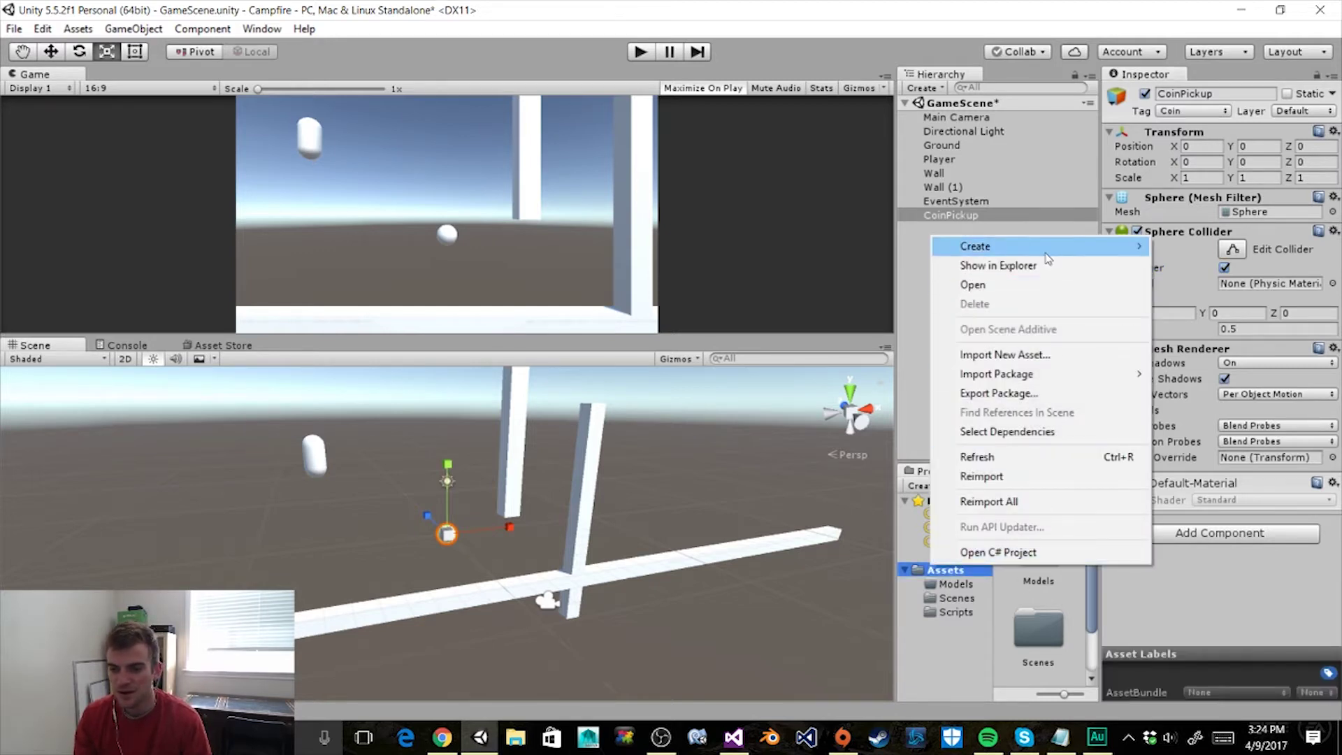
{"action": "mouse_move", "coordinate": [1046, 249]}
{"action": "left_click", "coordinate": [853, 247]}
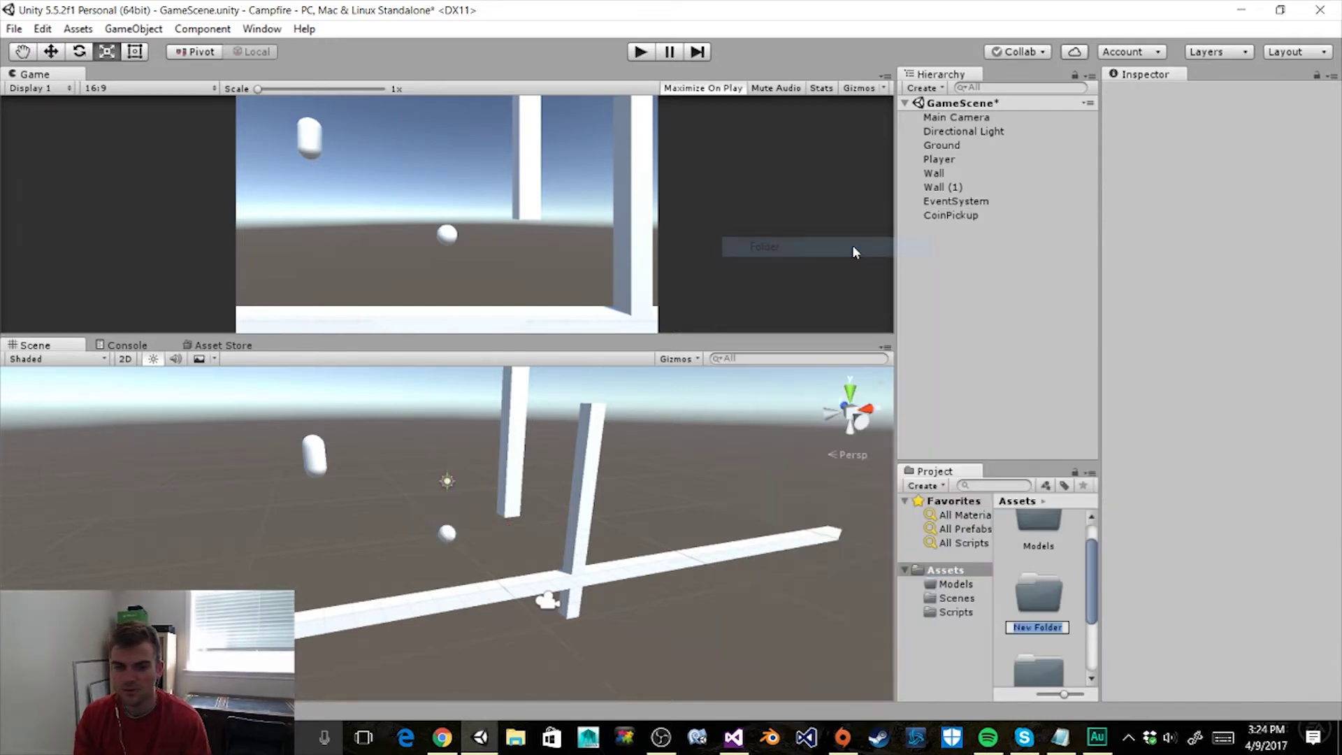
{"action": "type", "text": "Prefabs"}
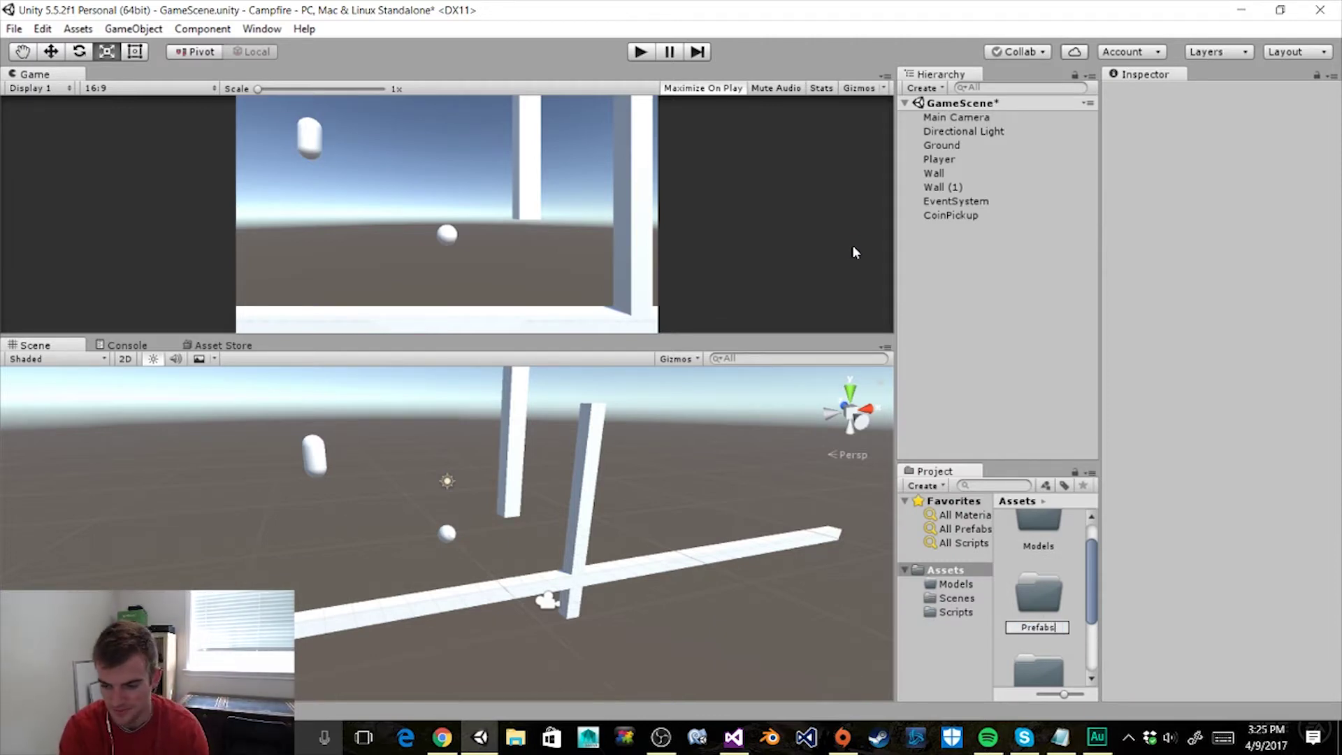
{"action": "key", "text": "Return"}
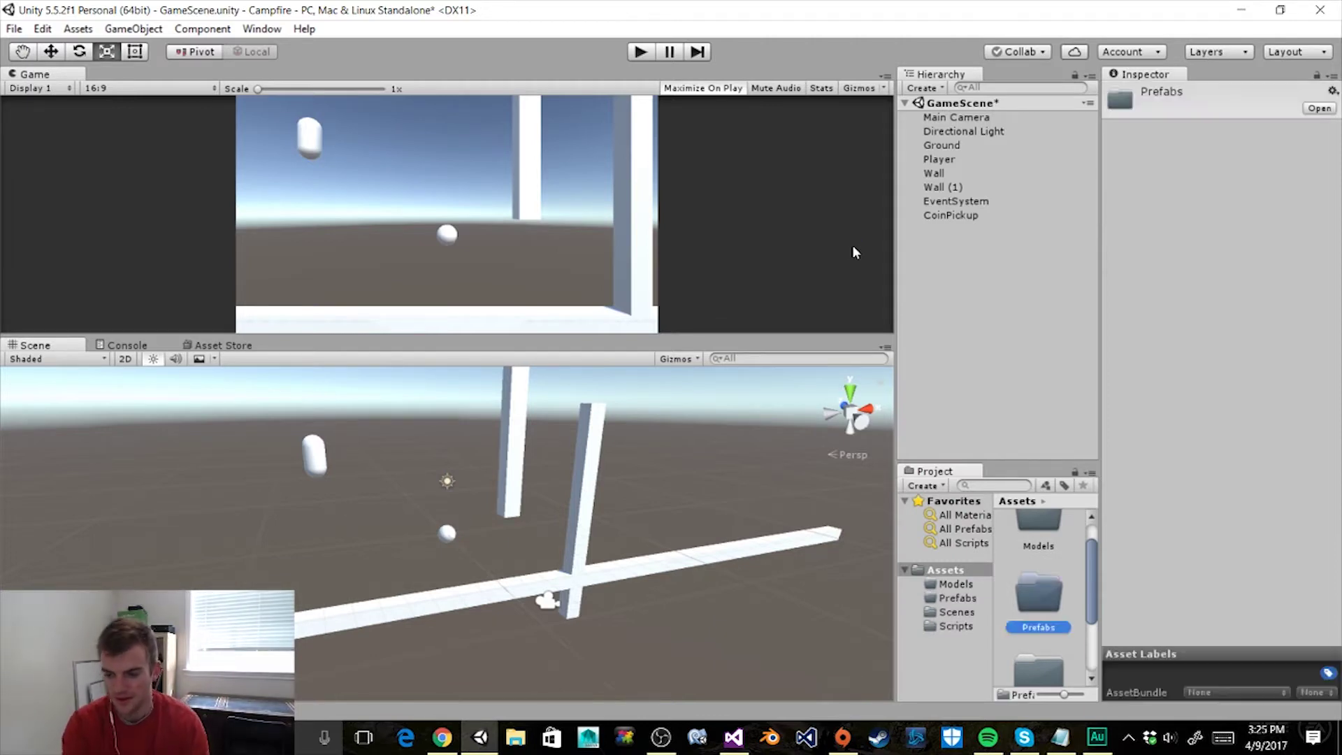
{"action": "left_click", "coordinate": [963, 220]}
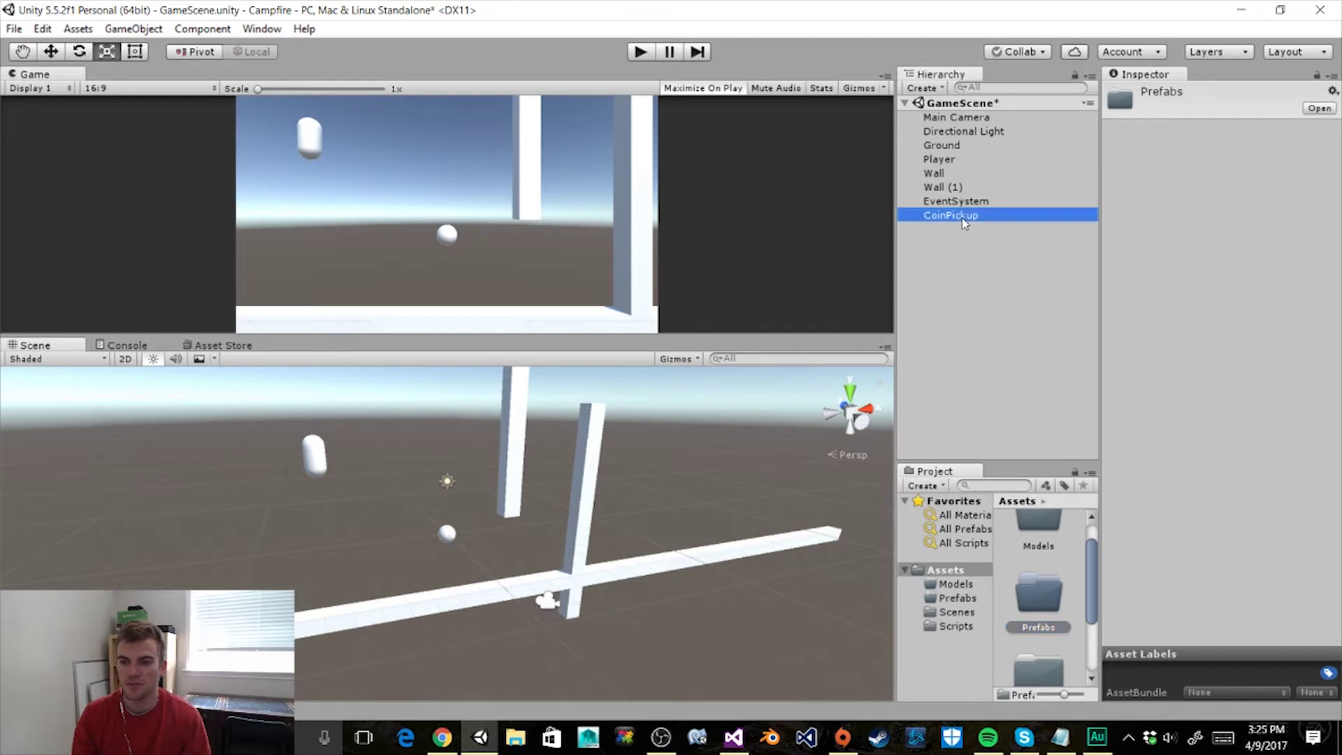
{"action": "left_click_drag", "start_coordinate": [963, 221], "coordinate": [1031, 615]}
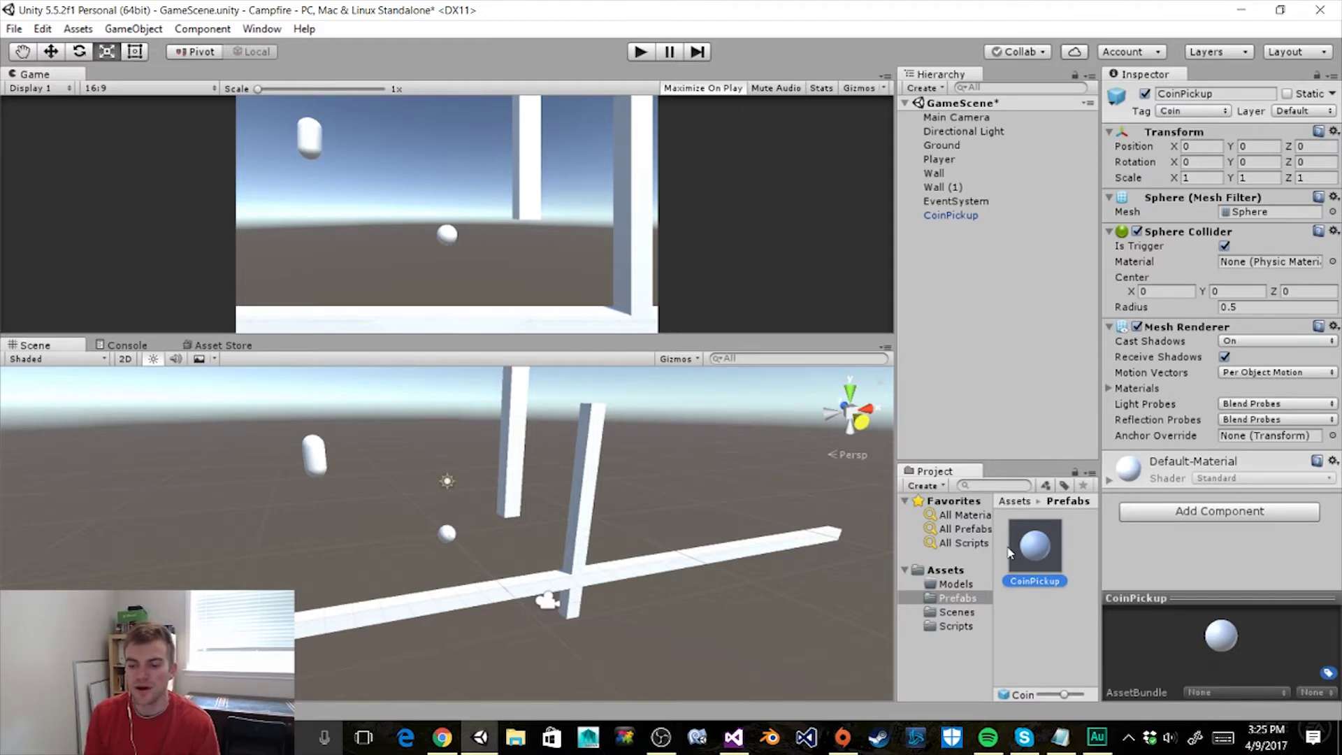
Step: Add four CoinPickup prefab instances, sliding one along X and raising CoinPickup (4) about 4 units
{"action": "left_click_drag", "start_coordinate": [1025, 553], "coordinate": [987, 262]}
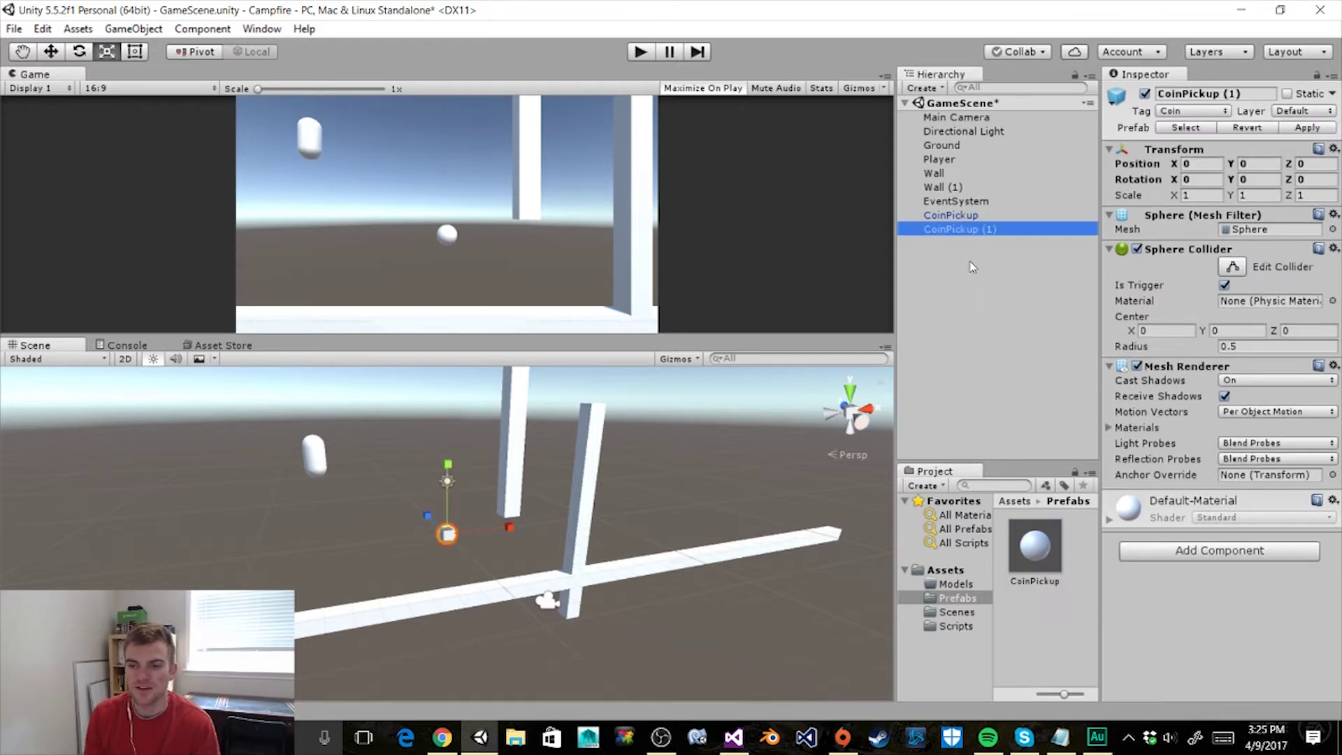
{"action": "key", "text": "w"}
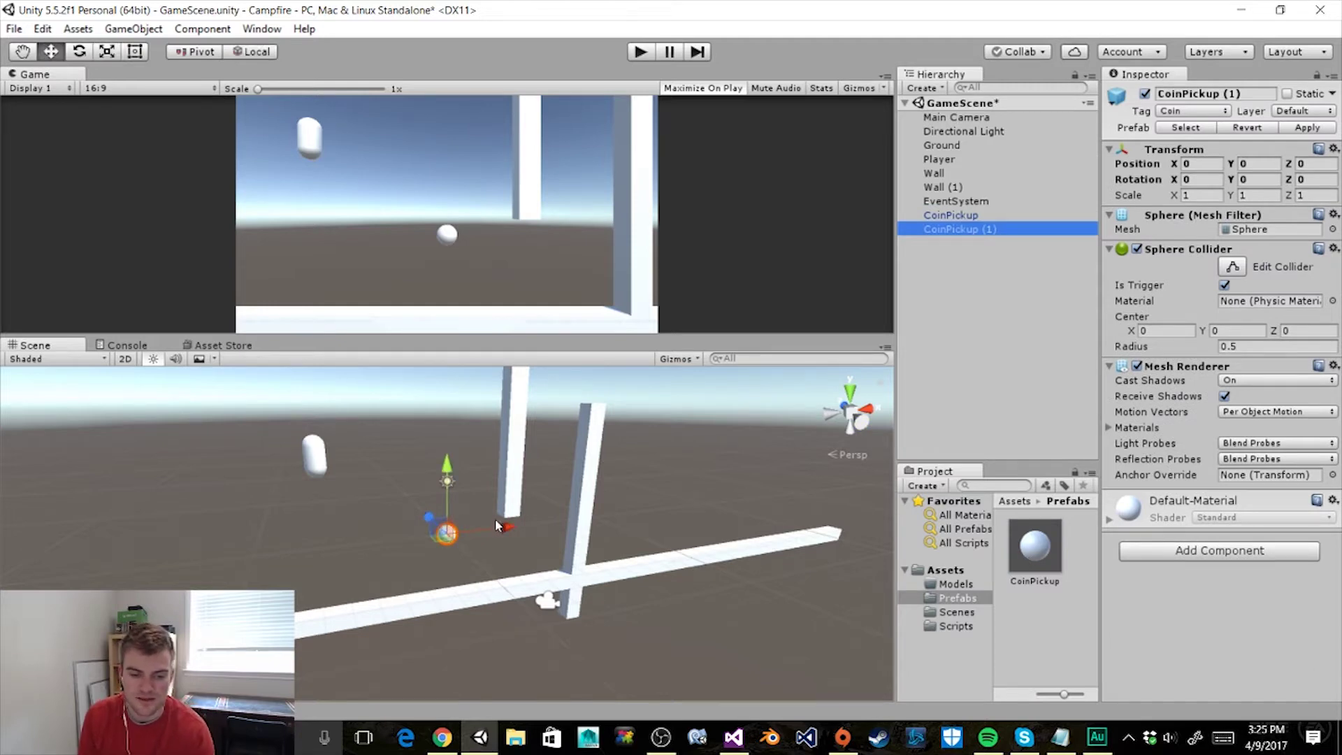
{"action": "left_click_drag", "start_coordinate": [509, 533], "coordinate": [597, 526]}
{"action": "left_click_drag", "start_coordinate": [1033, 548], "coordinate": [987, 348]}
{"action": "left_click_drag", "start_coordinate": [1035, 559], "coordinate": [1018, 367]}
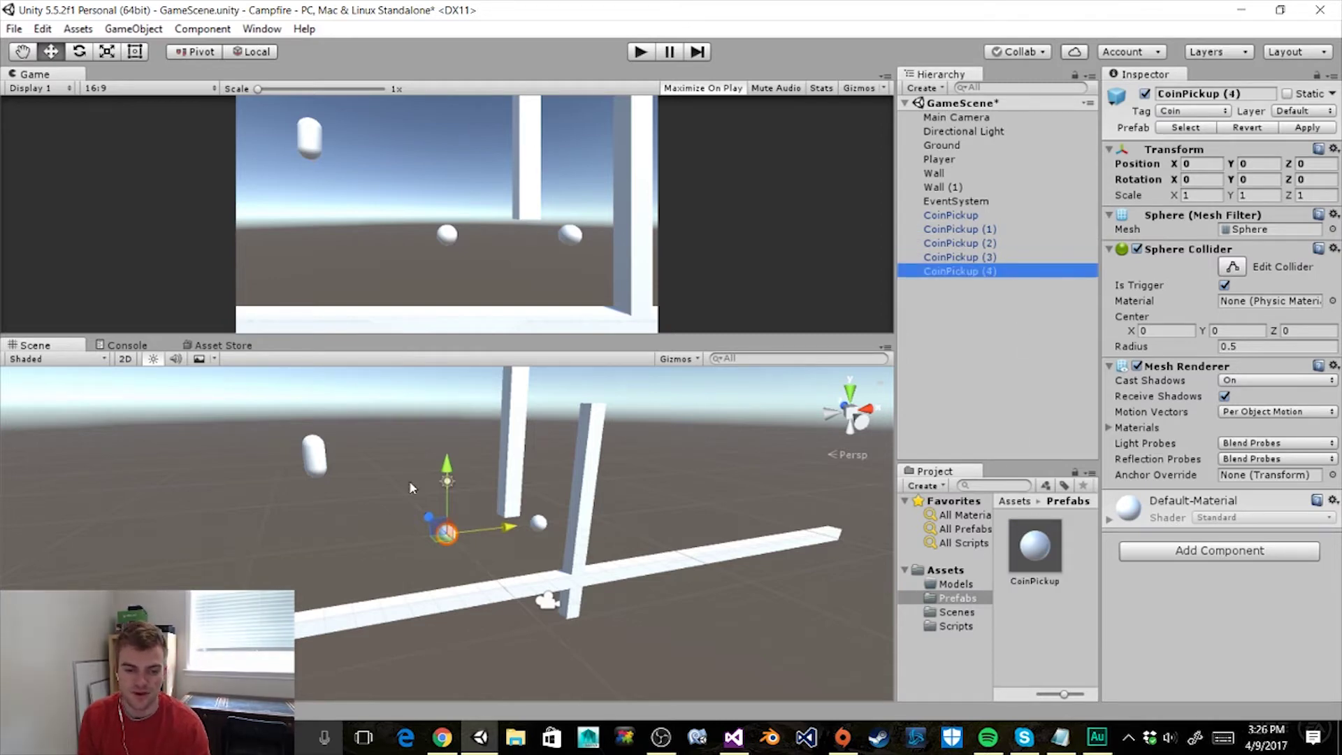
{"action": "left_click_drag", "start_coordinate": [445, 468], "coordinate": [454, 434]}
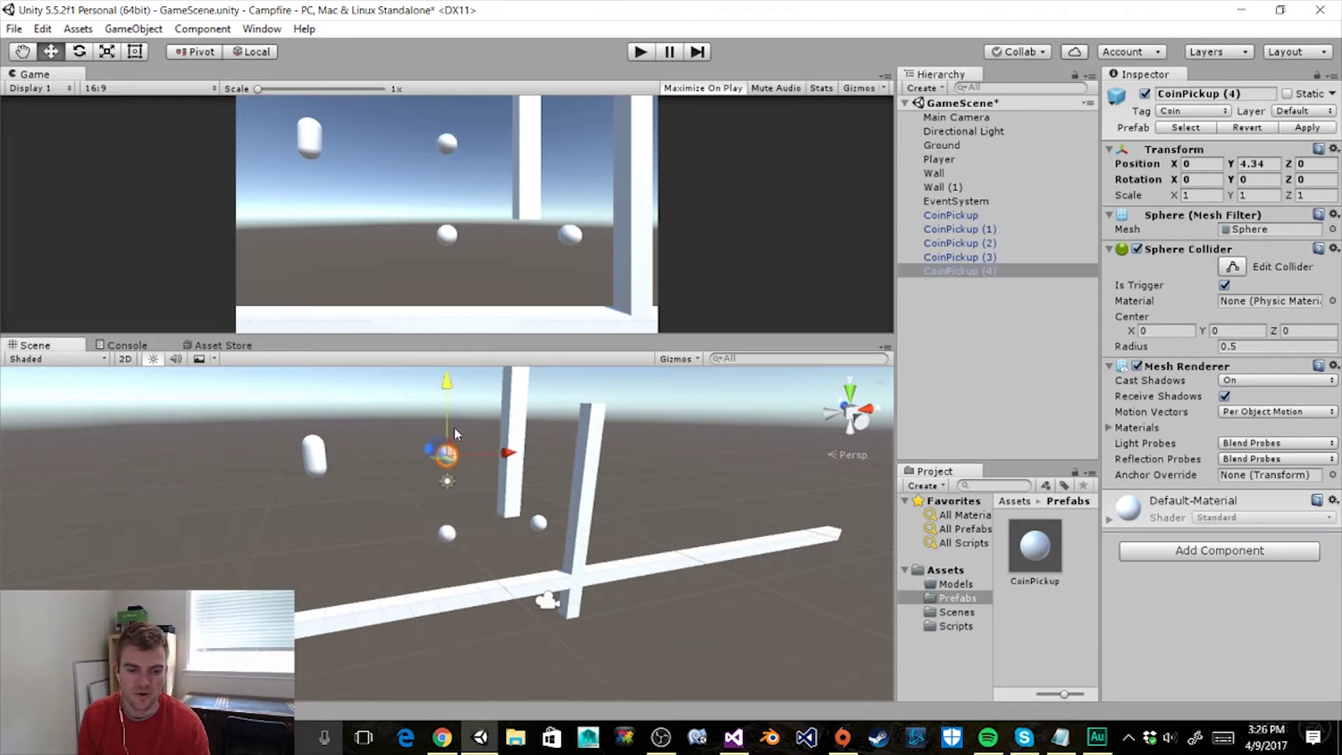
Step: Move CoinPickup (3) right and slightly up, and CoinPickup (2) far to the right
{"action": "left_click", "coordinate": [961, 258]}
{"action": "left_click", "coordinate": [451, 536]}
{"action": "left_click_drag", "start_coordinate": [451, 536], "coordinate": [736, 470]}
{"action": "key", "text": "ctrl+z"}
{"action": "left_click_drag", "start_coordinate": [501, 532], "coordinate": [721, 479]}
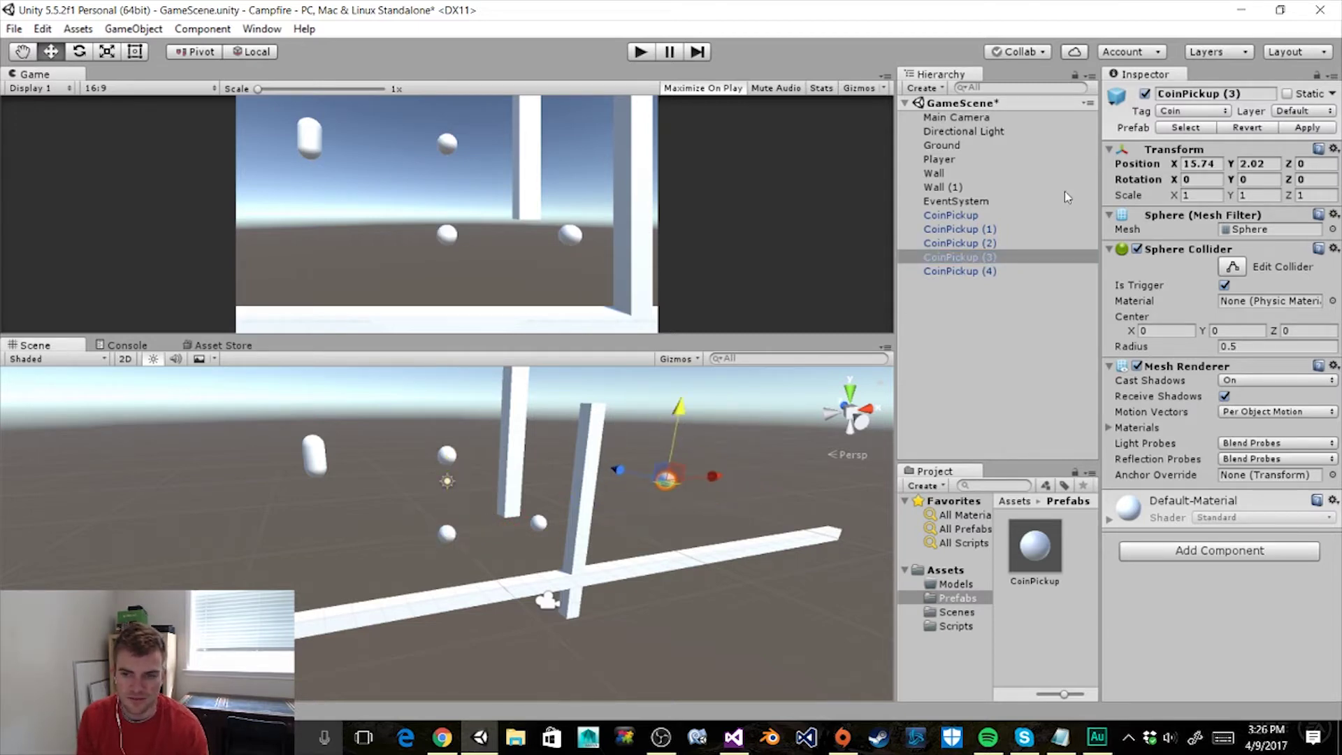
{"action": "left_click", "coordinate": [978, 243]}
{"action": "left_click", "coordinate": [519, 529]}
{"action": "left_click_drag", "start_coordinate": [519, 529], "coordinate": [847, 490]}
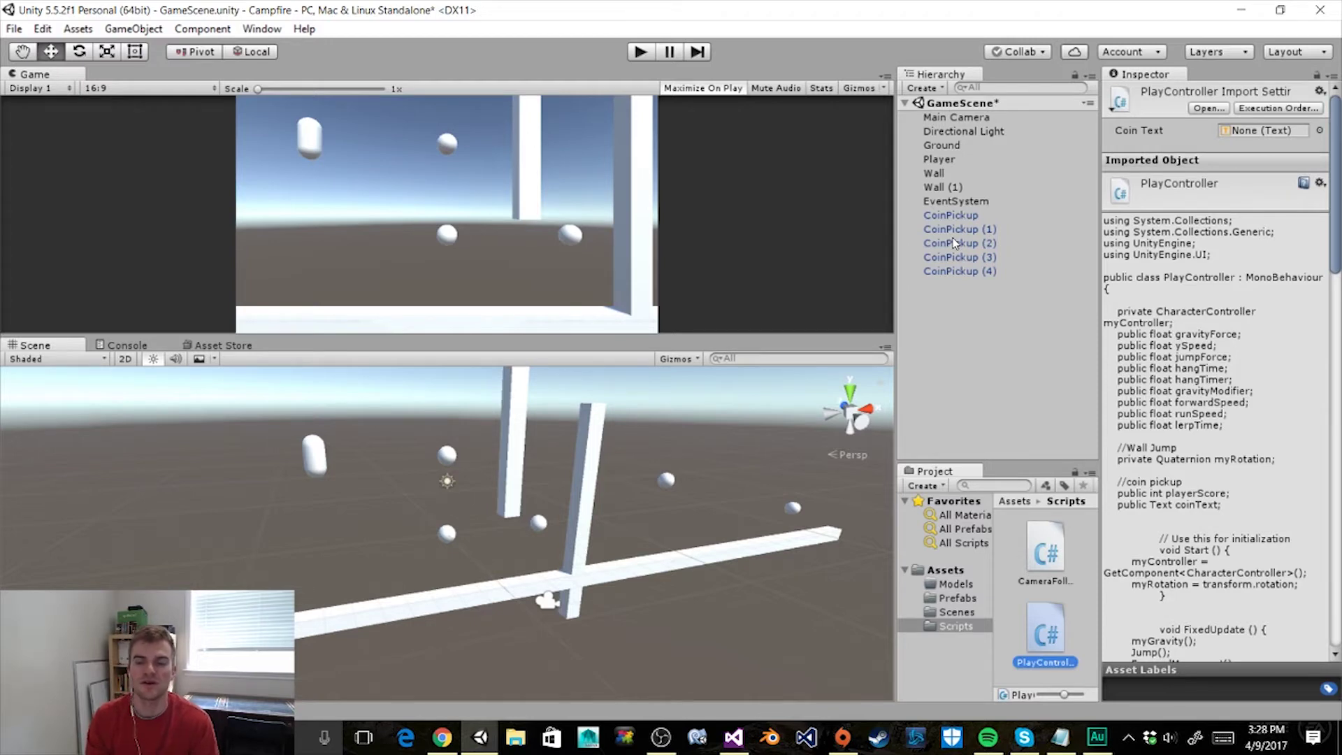
Step: Create a UI Text element with its Canvas and frame it in the Scene view
{"action": "left_click", "coordinate": [1028, 198]}
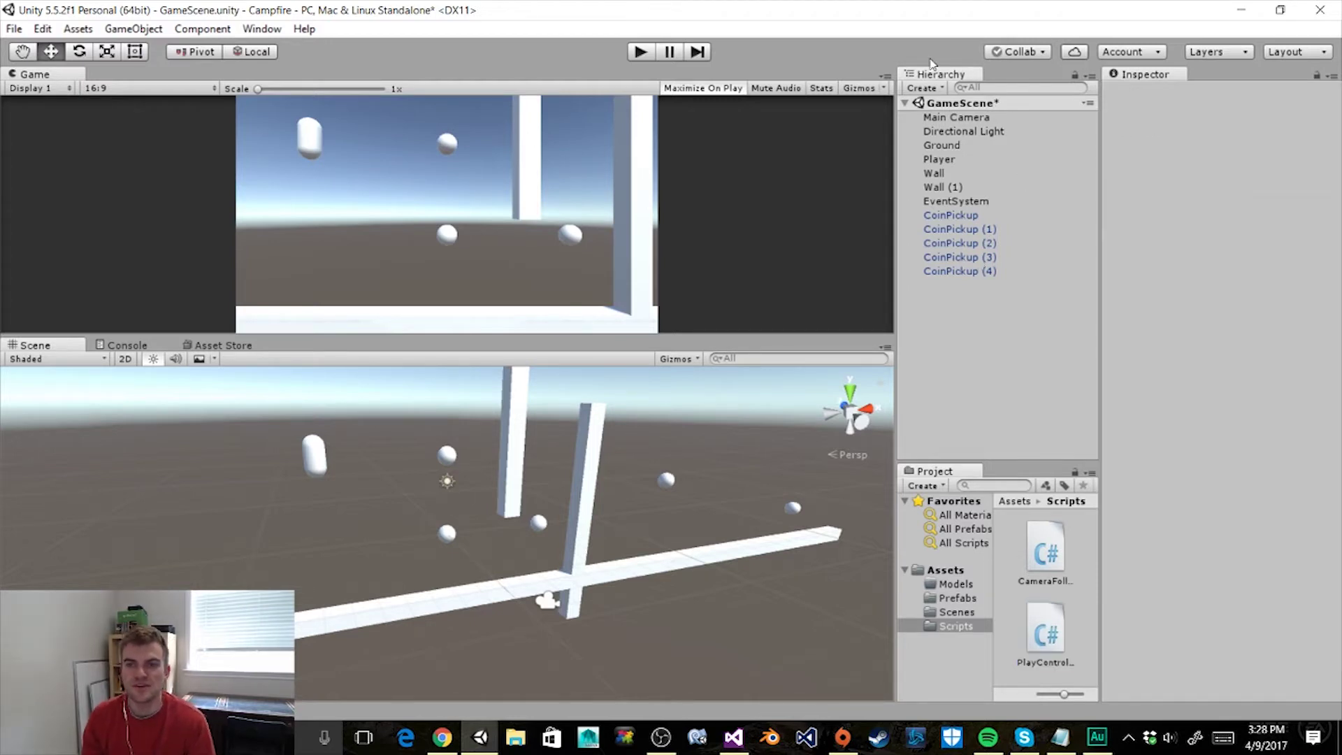
{"action": "left_click", "coordinate": [924, 89]}
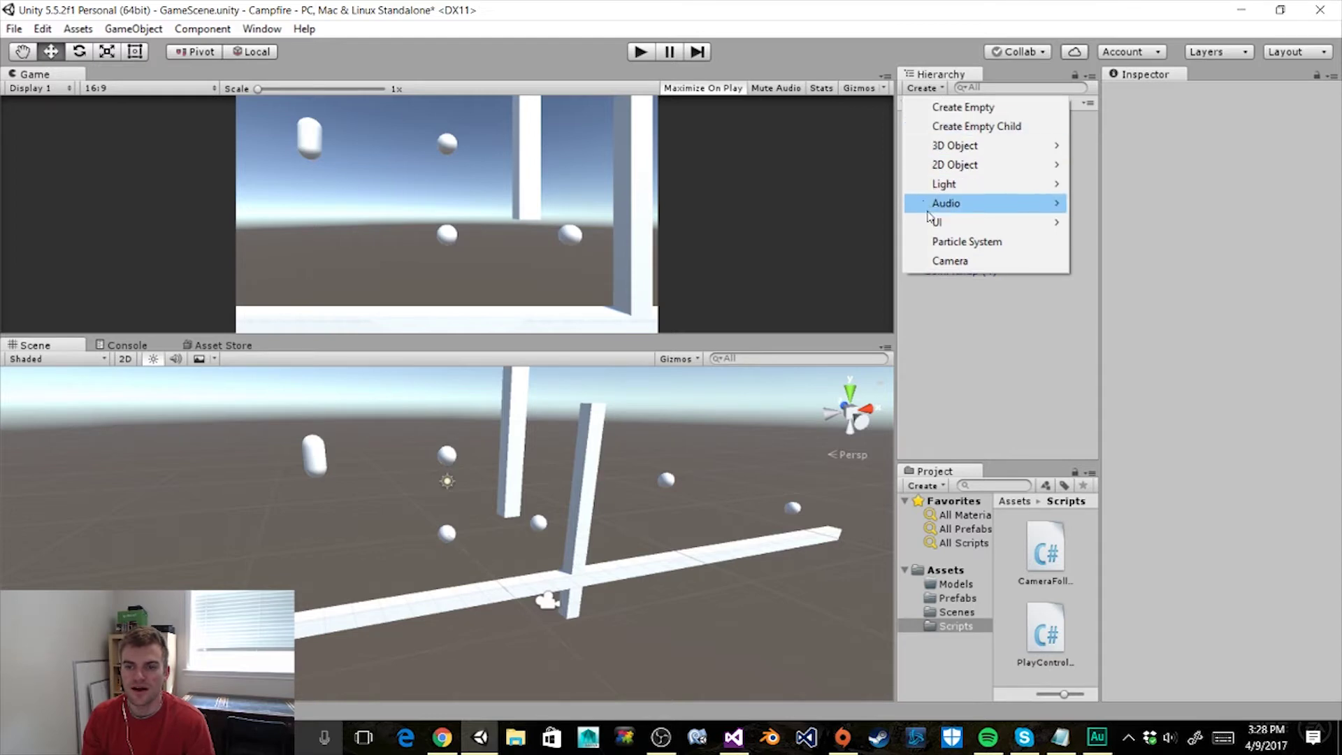
{"action": "mouse_move", "coordinate": [935, 222]}
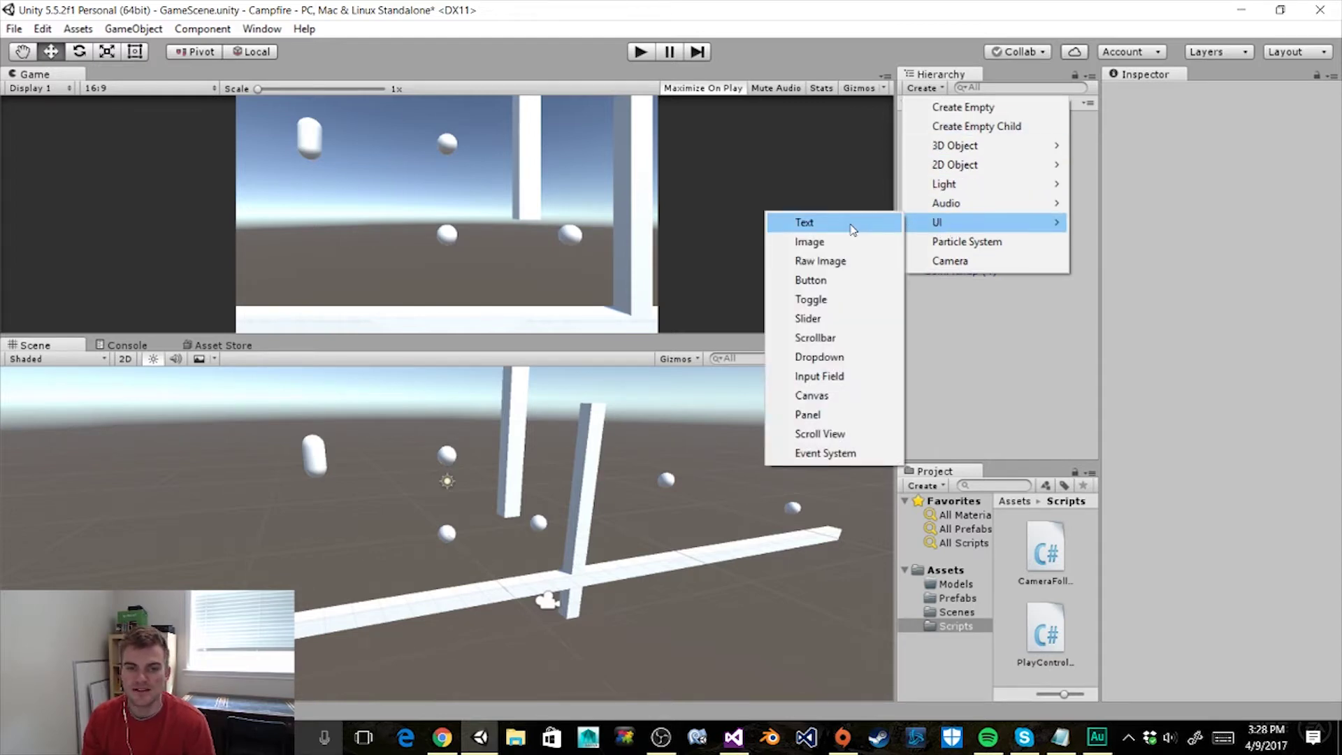
{"action": "left_click", "coordinate": [851, 229]}
{"action": "scroll", "coordinate": [589, 508], "scroll_direction": "down", "scroll_amount": 5}
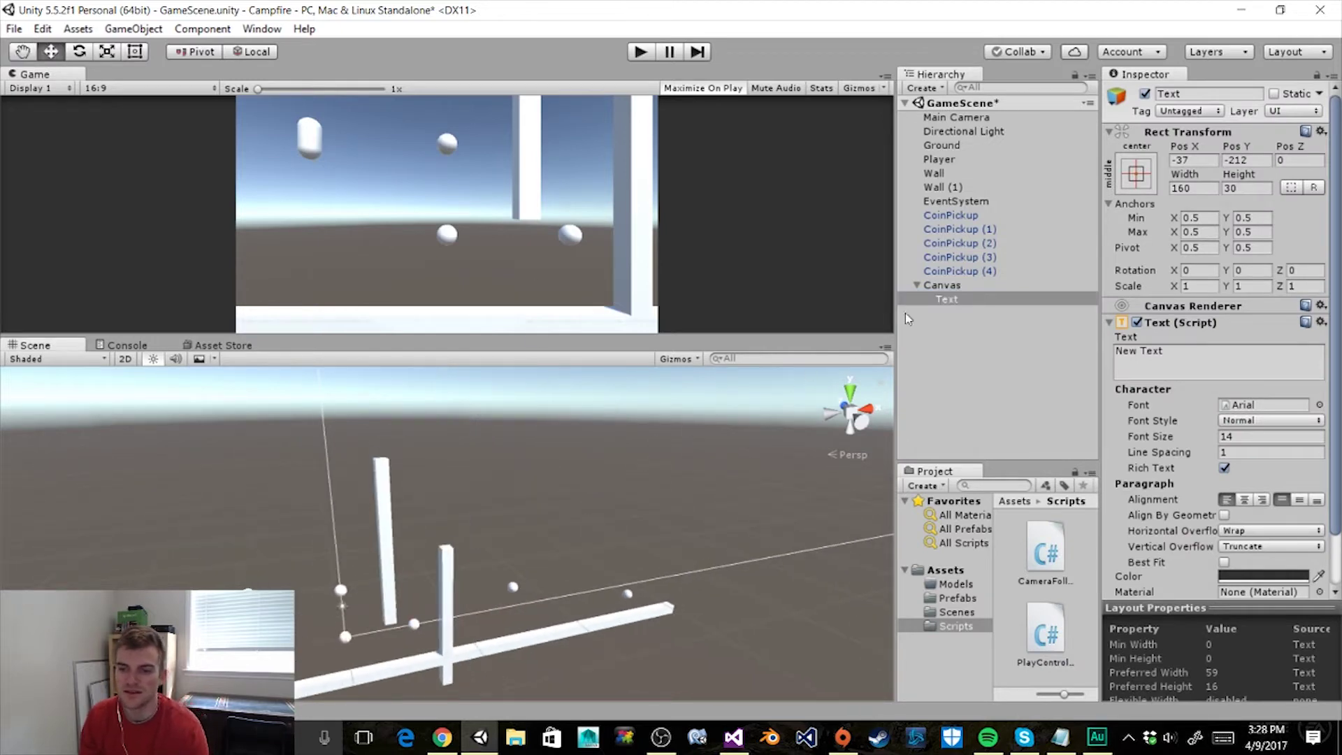
{"action": "double_click", "coordinate": [946, 299]}
{"action": "middle_click_drag", "start_coordinate": [489, 489], "coordinate": [488, 564]}
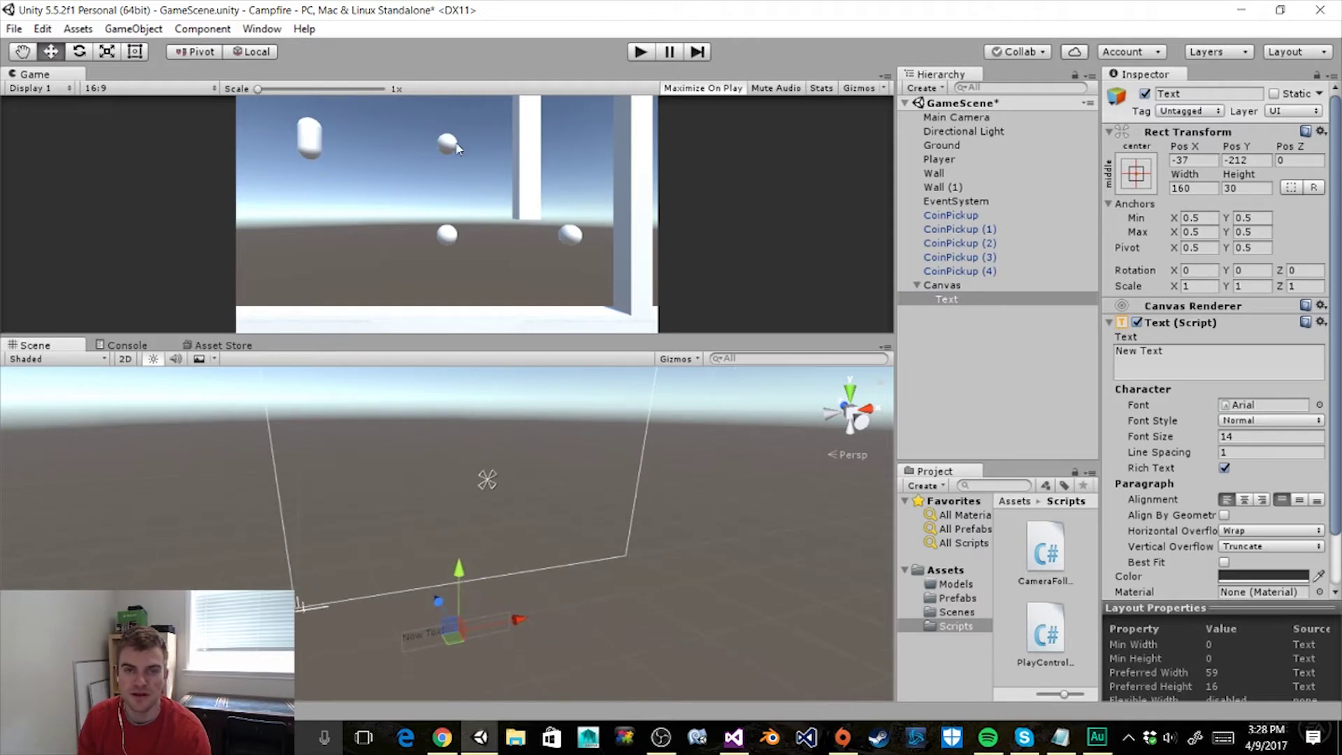
{"action": "middle_click_drag", "start_coordinate": [429, 648], "coordinate": [460, 423]}
{"action": "middle_click_drag", "start_coordinate": [451, 494], "coordinate": [444, 616]}
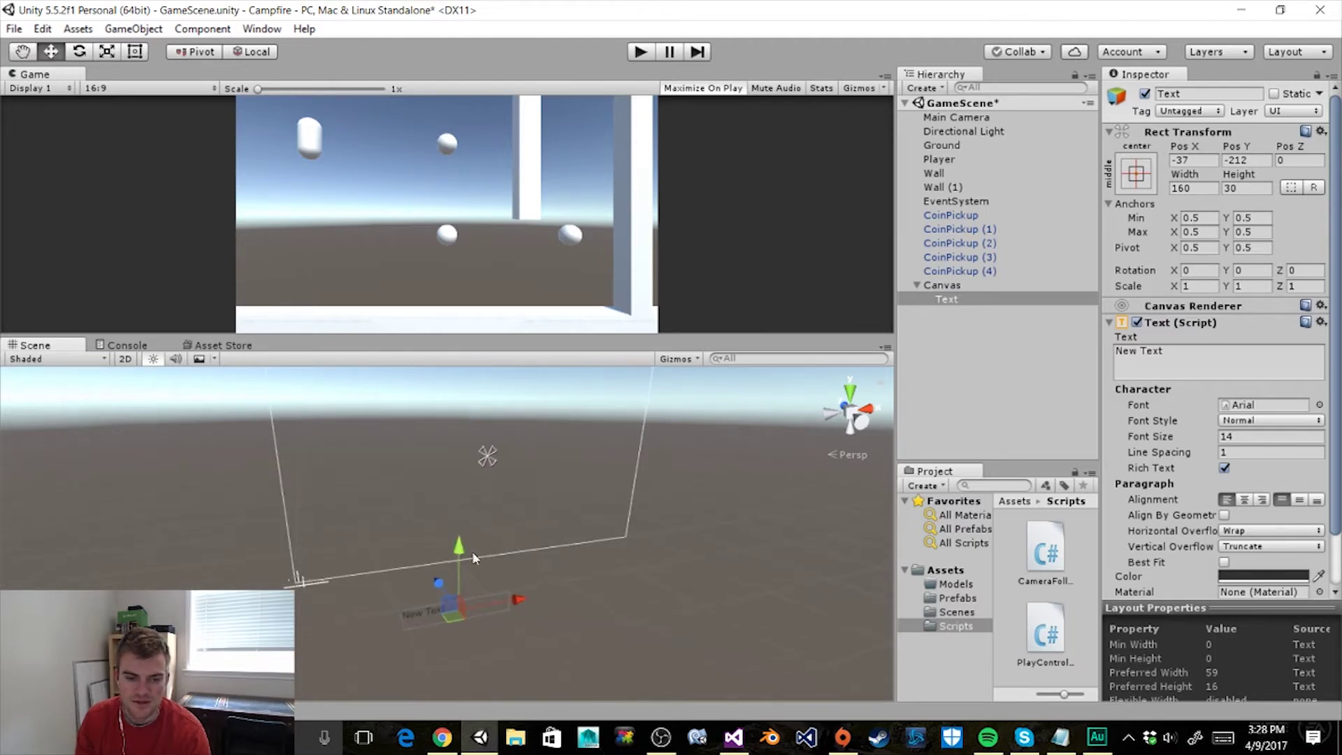
Step: Set the Text's Rect Transform anchor preset to stretch-stretch across the canvas
{"action": "left_click", "coordinate": [1147, 178]}
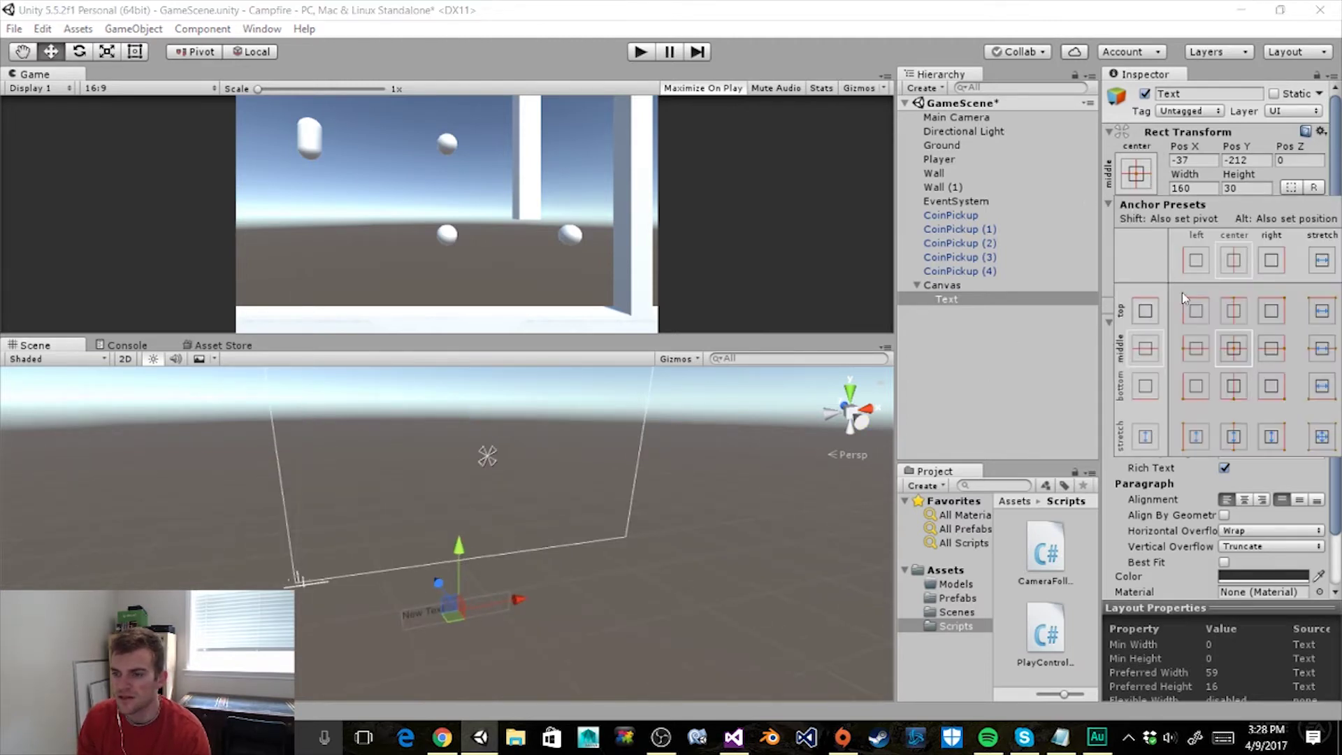
{"action": "left_click", "coordinate": [1321, 437]}
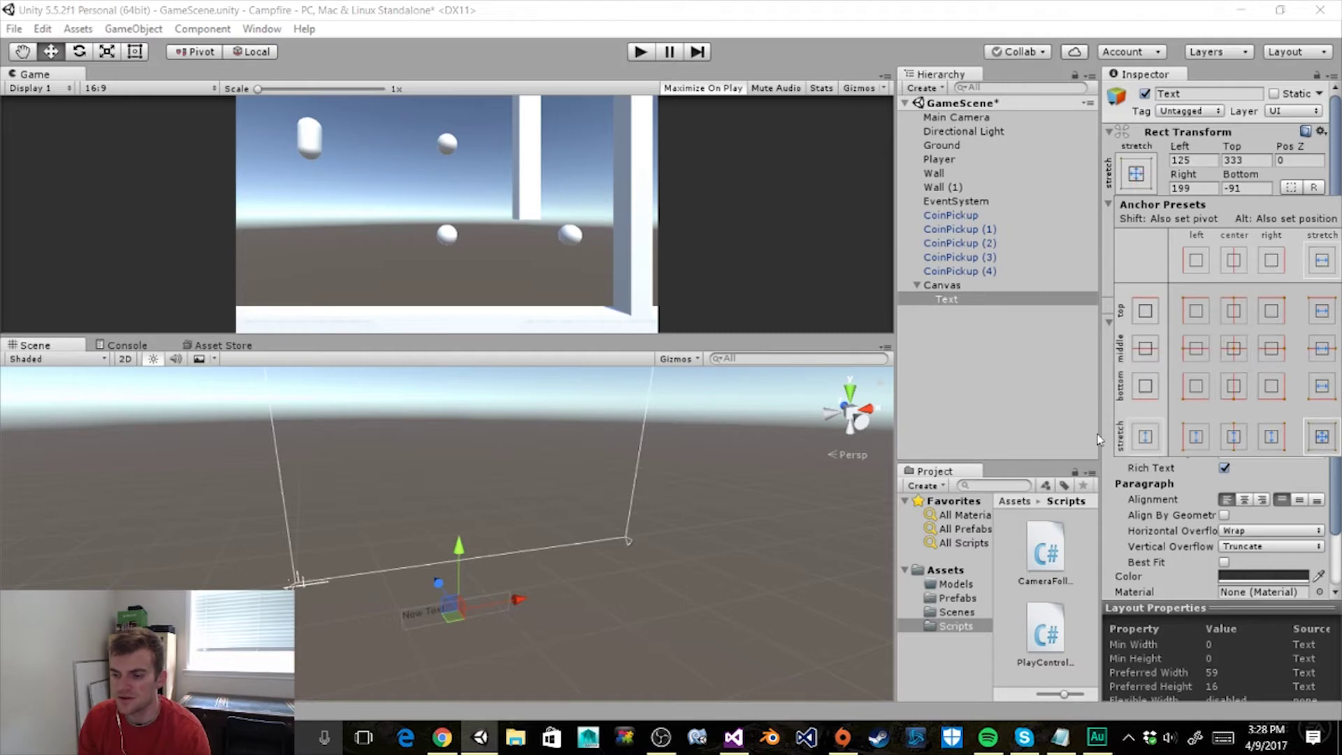
{"action": "scroll", "coordinate": [591, 539], "scroll_direction": "down", "scroll_amount": 2}
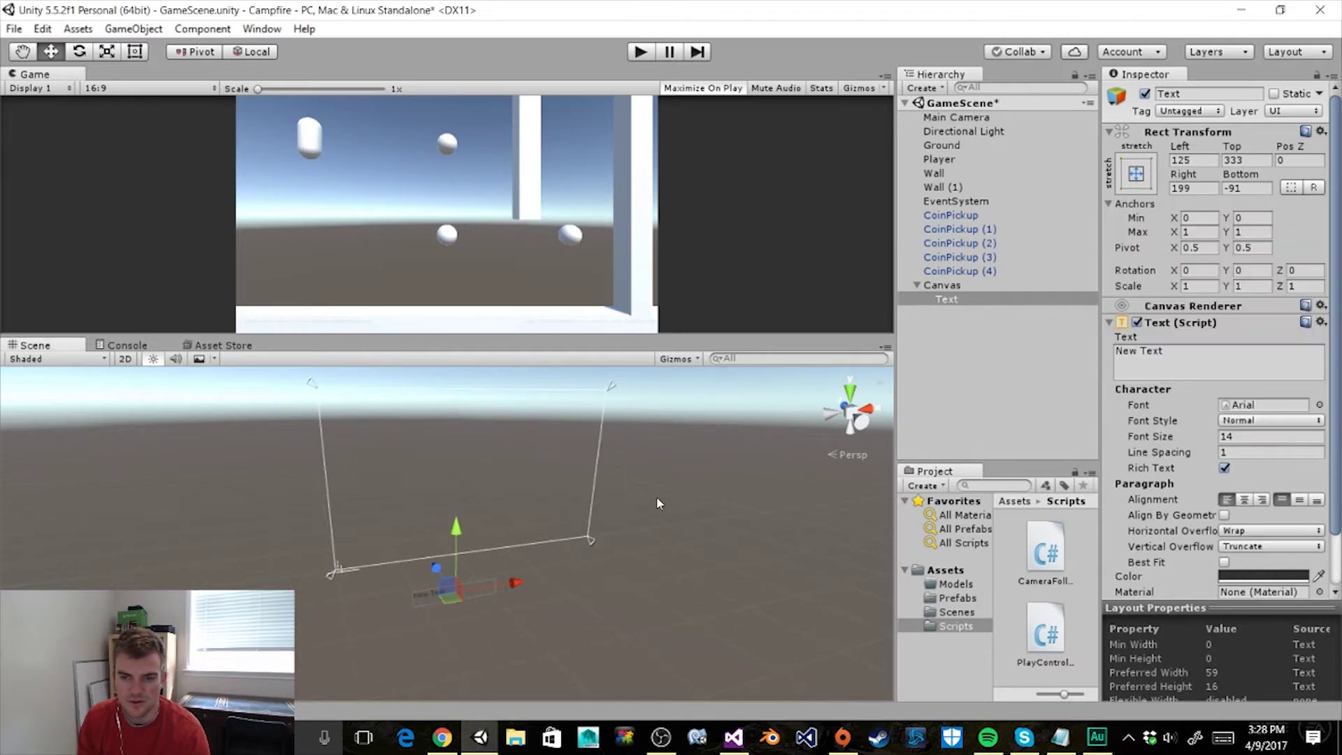
{"action": "middle_click_drag", "start_coordinate": [769, 449], "coordinate": [680, 559]}
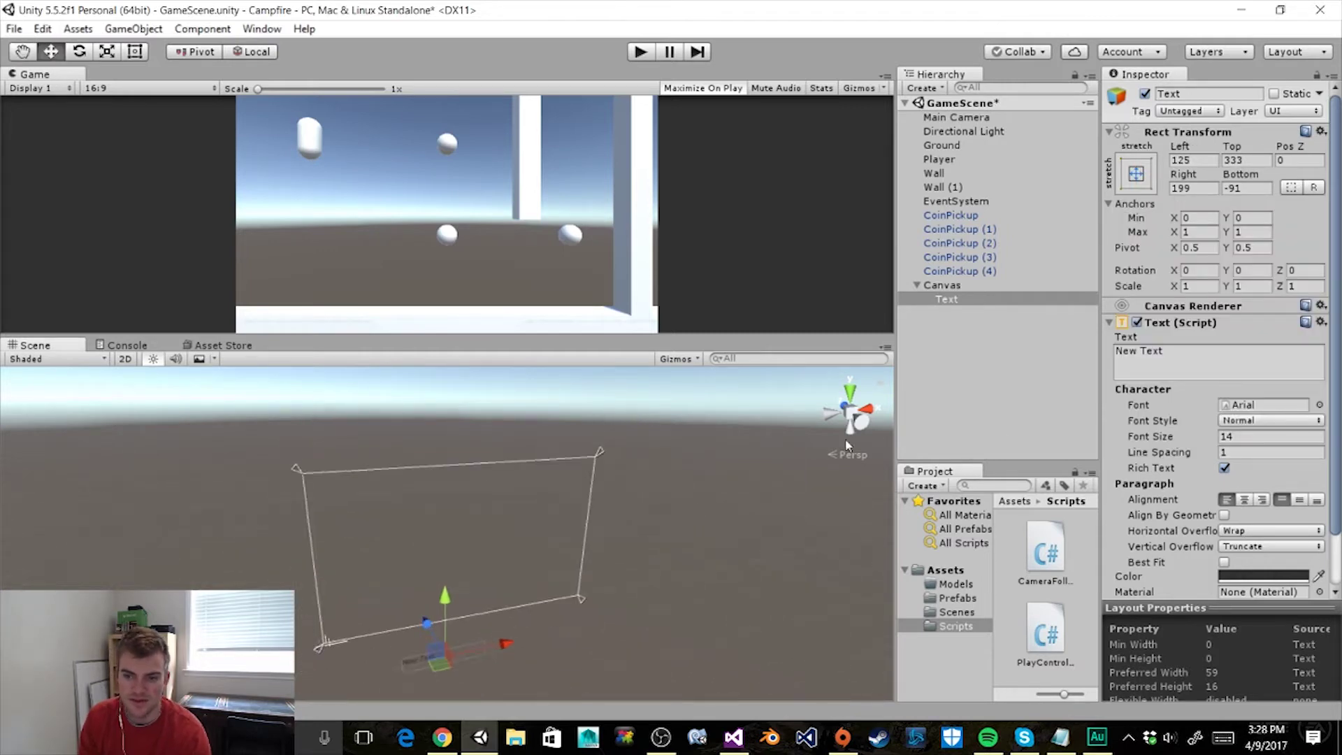
{"action": "left_click", "coordinate": [943, 284]}
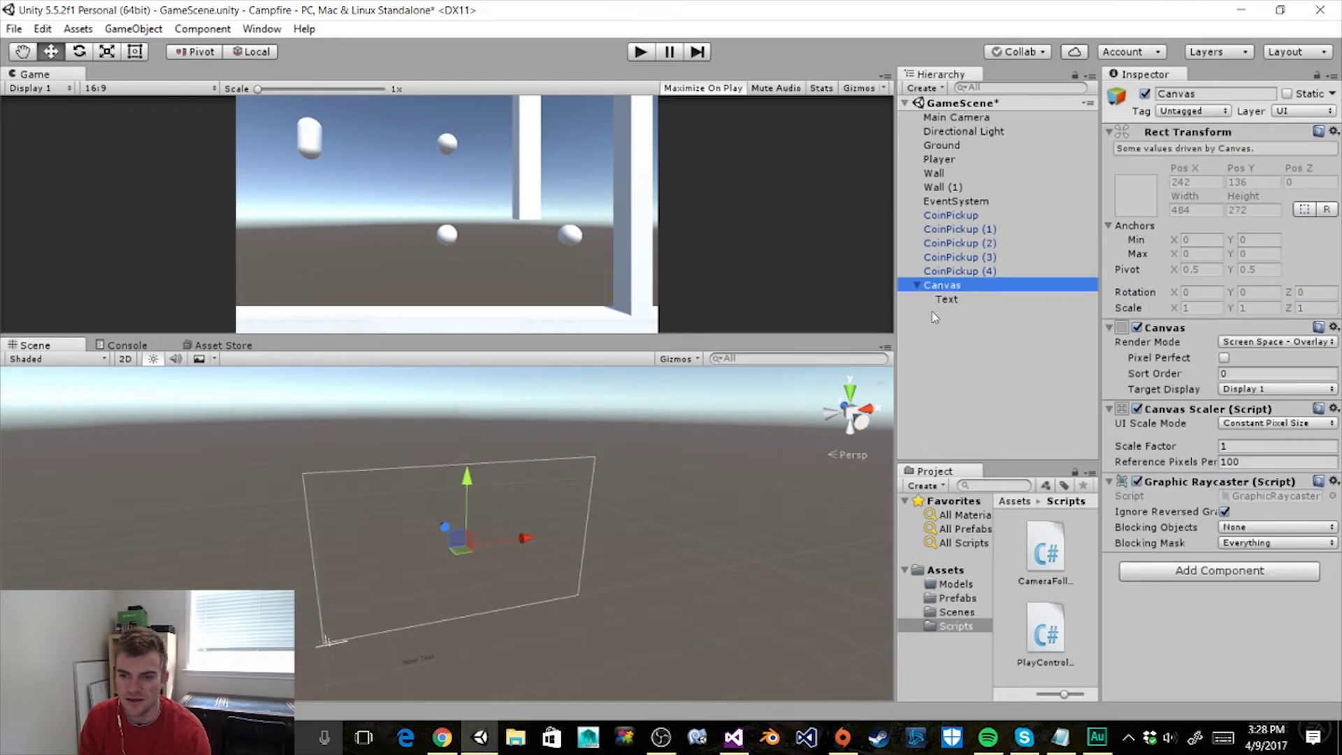